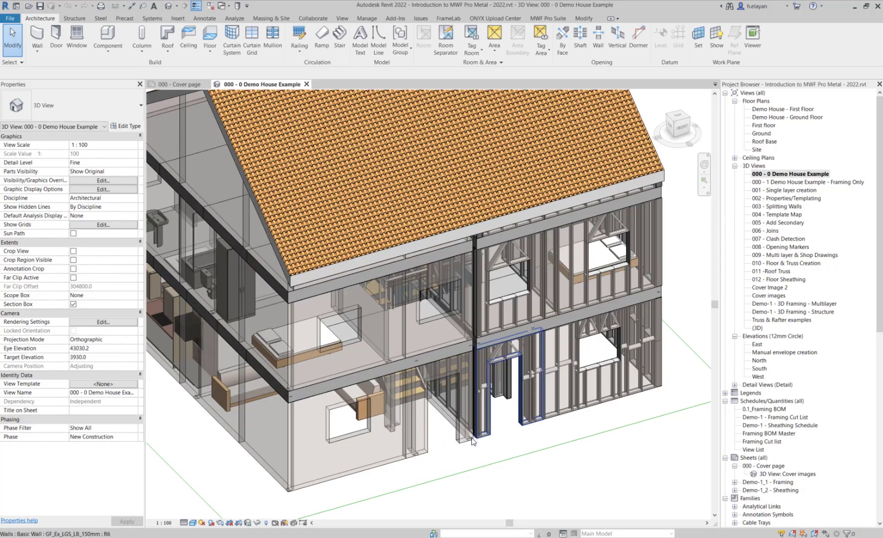
- From the front view, select the house's left half and filter the selection to its 49 walls
middle_drag(448, 458, 456, 462)
scroll(528, 336, up, 5)
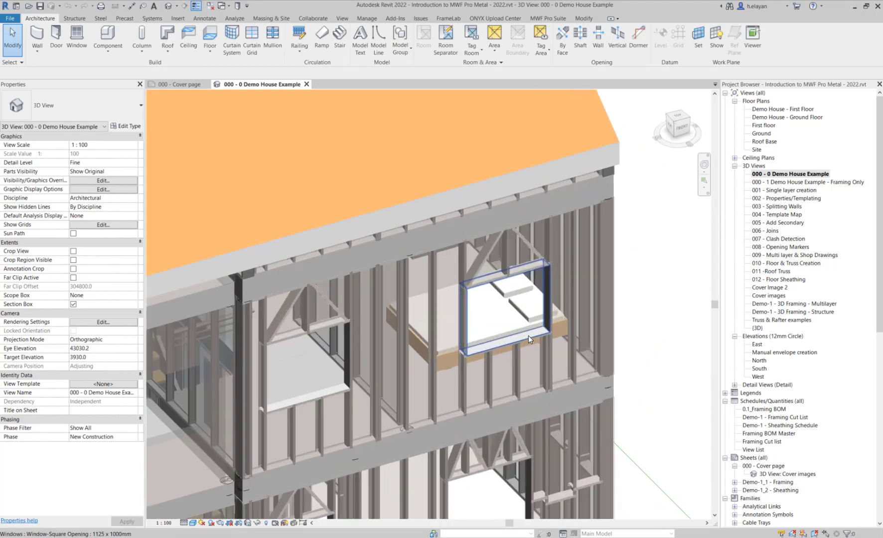
middle_drag(529, 335, 528, 408)
scroll(546, 405, up, 3)
scroll(557, 362, down, 5)
scroll(527, 408, down, 3)
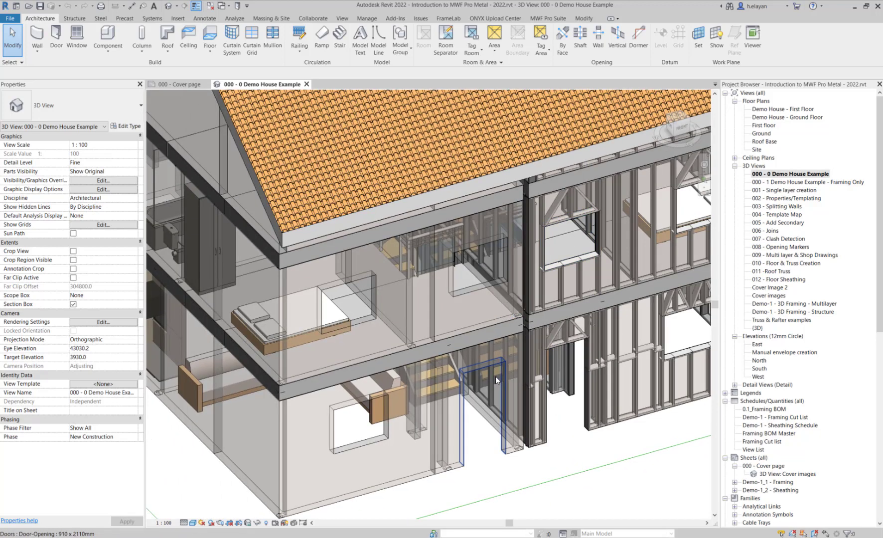
scroll(493, 383, down, 4)
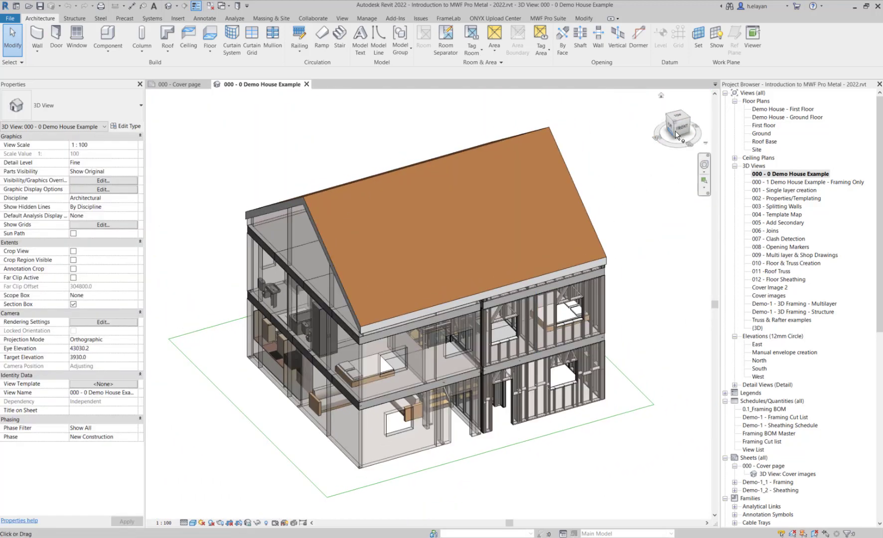
click(675, 131)
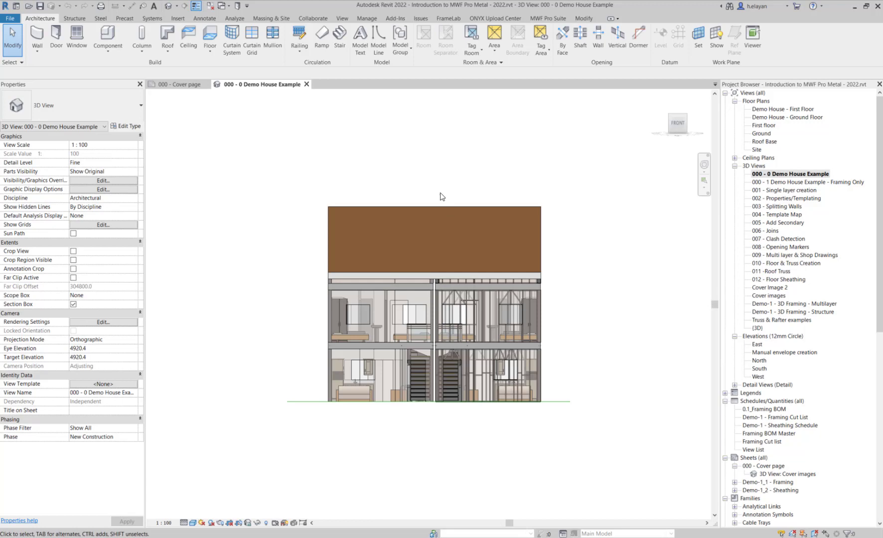
drag(390, 258, 313, 441)
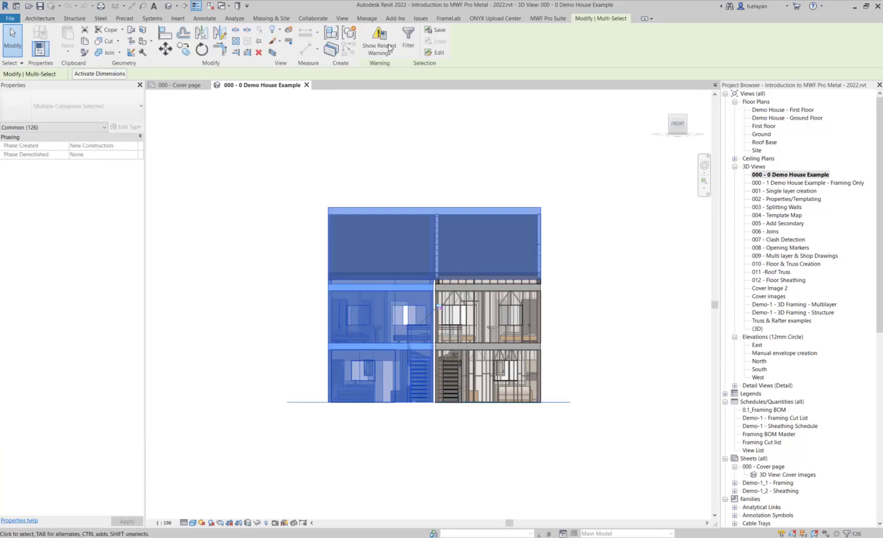
click(412, 36)
click(651, 247)
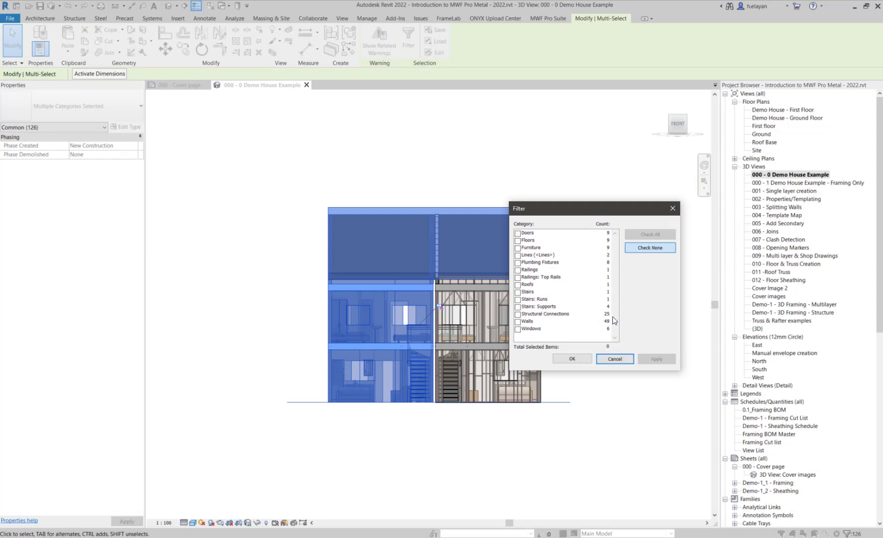
click(518, 322)
click(566, 360)
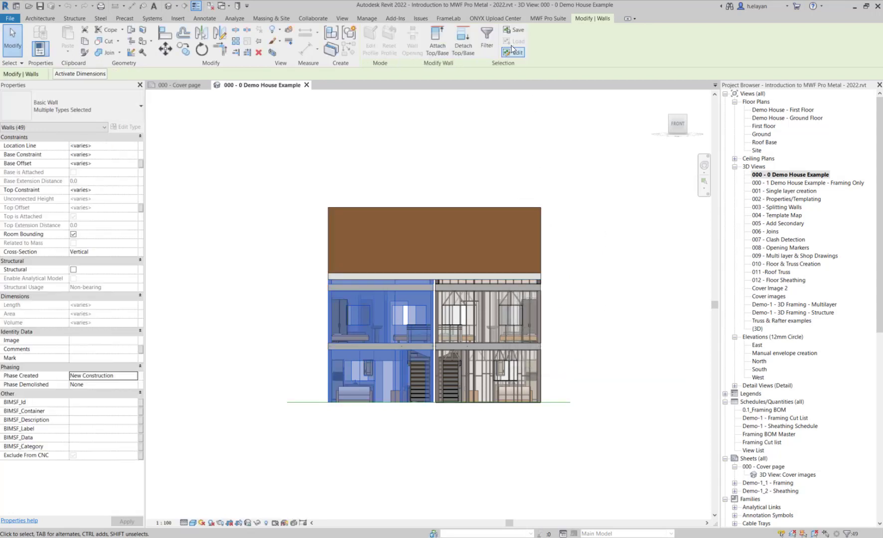
- Switch to the MWF Wall Module and run Quick Create on the selected walls
click(542, 20)
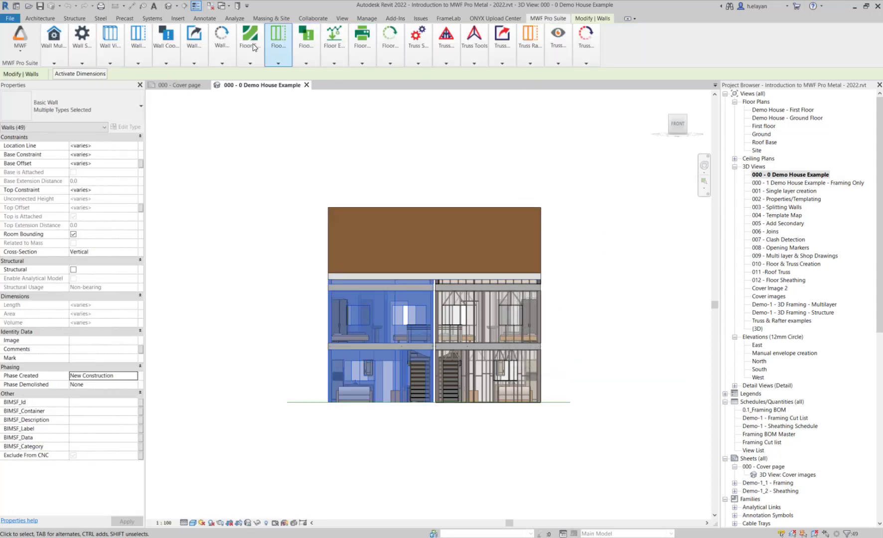
click(15, 50)
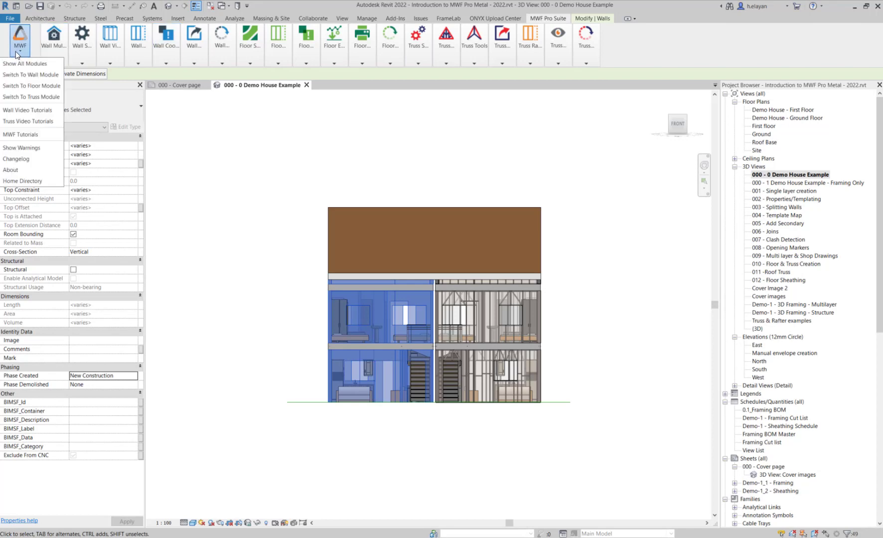
click(29, 75)
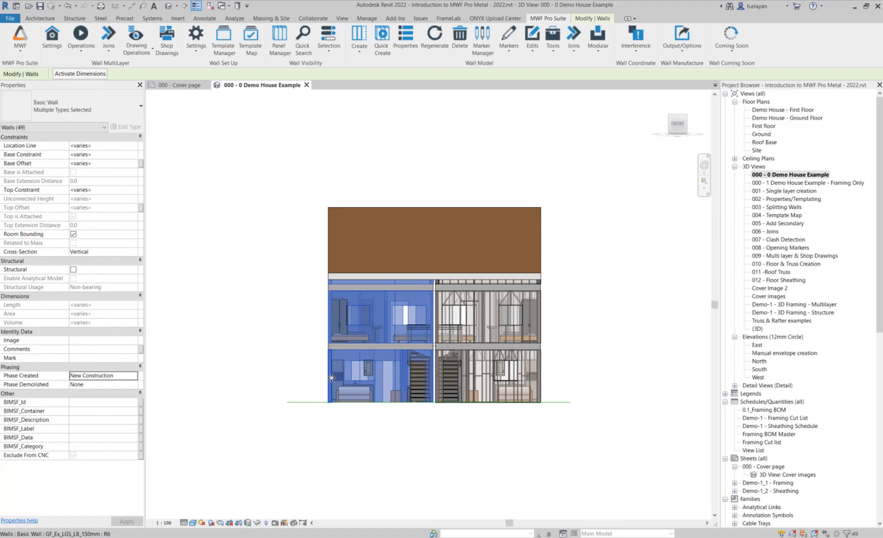
shift+middle_drag(457, 175, 448, 481)
scroll(423, 475, up, 5)
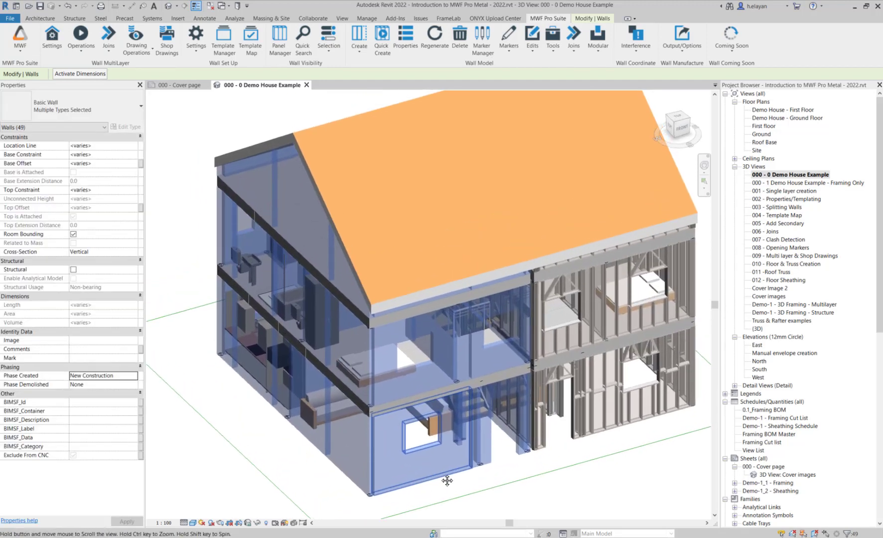
click(382, 46)
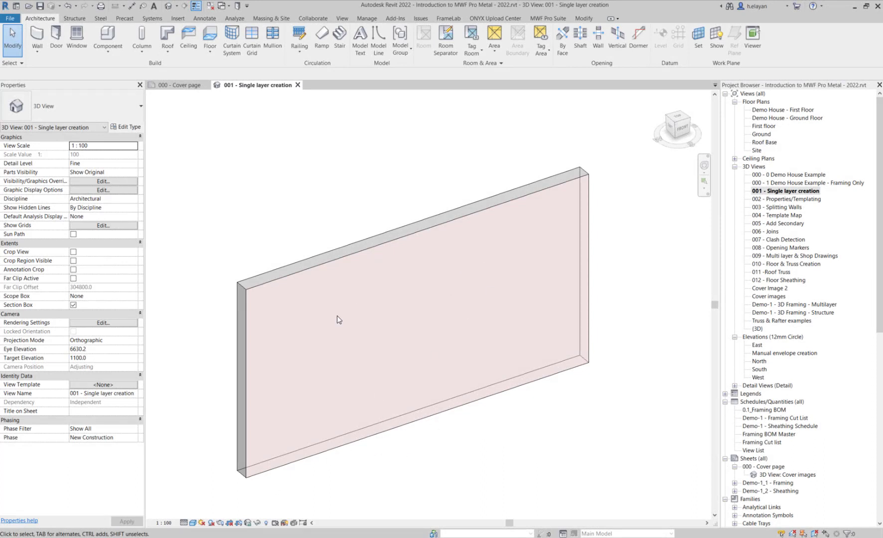
- Orbit the test wall slightly and start placing a Door-Opening 910 x 2110mm door
mouse_move(410, 334)
middle_down()
mouse_move(429, 320)
mouse_move(412, 321)
middle_up()
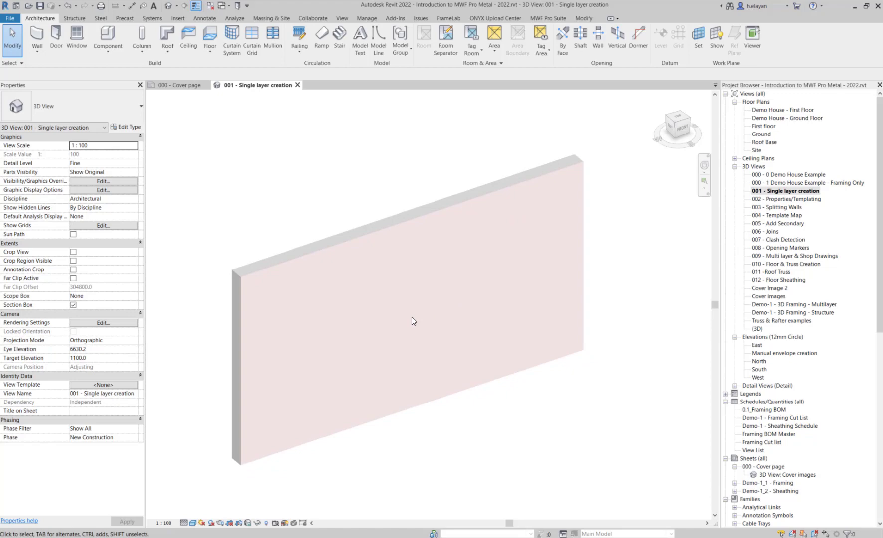
middle_drag(296, 293, 292, 297)
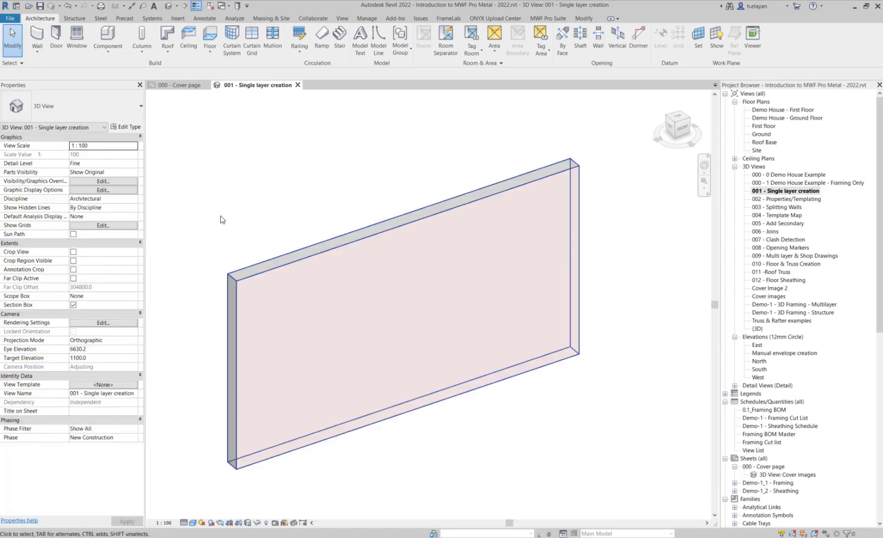
click(55, 35)
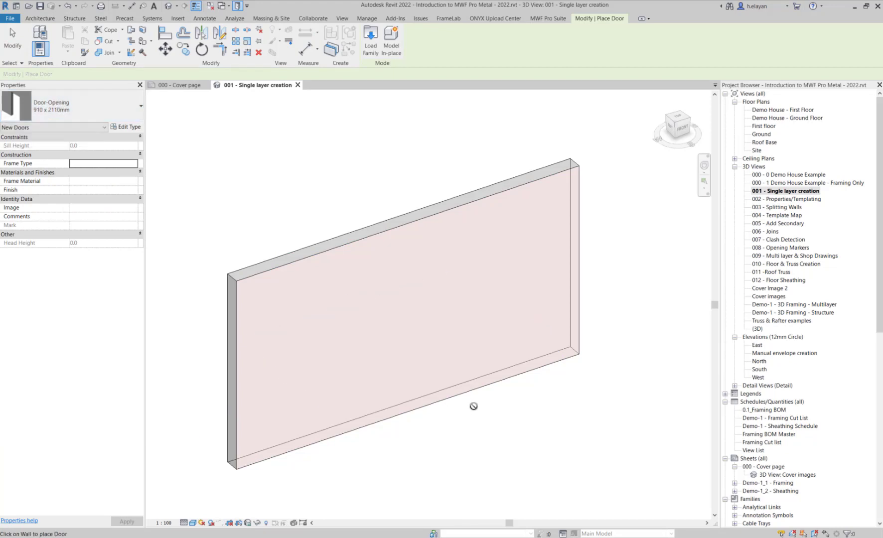
- Place the door opening, then a Windows_Sgl_Plain 910x910mm window to its left
click(432, 388)
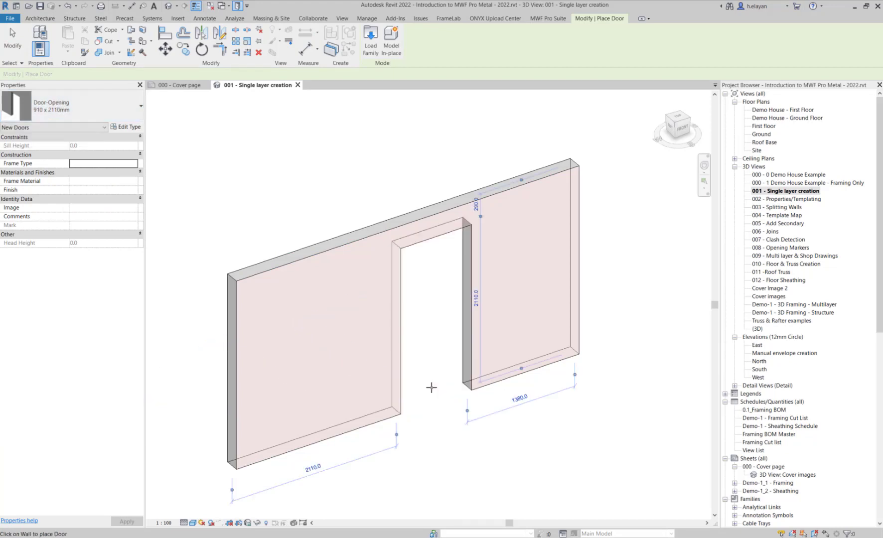
click(38, 18)
click(76, 36)
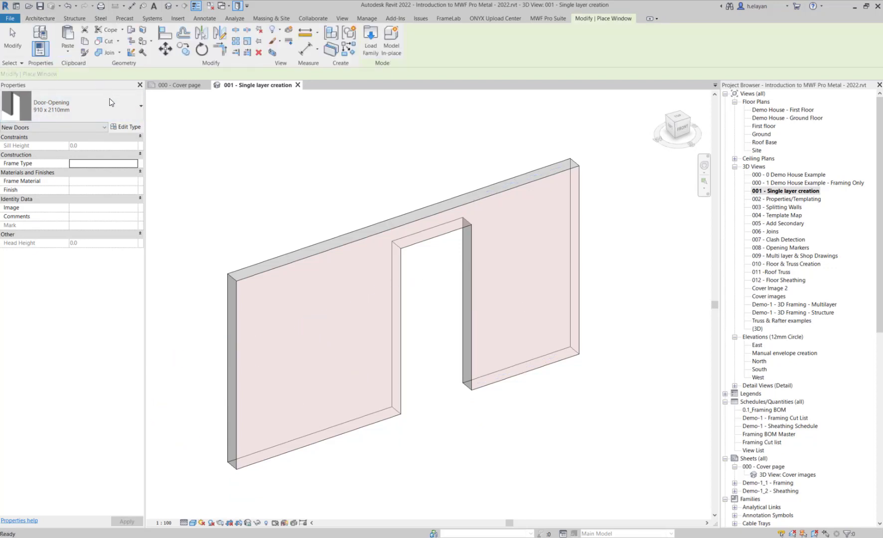
click(135, 115)
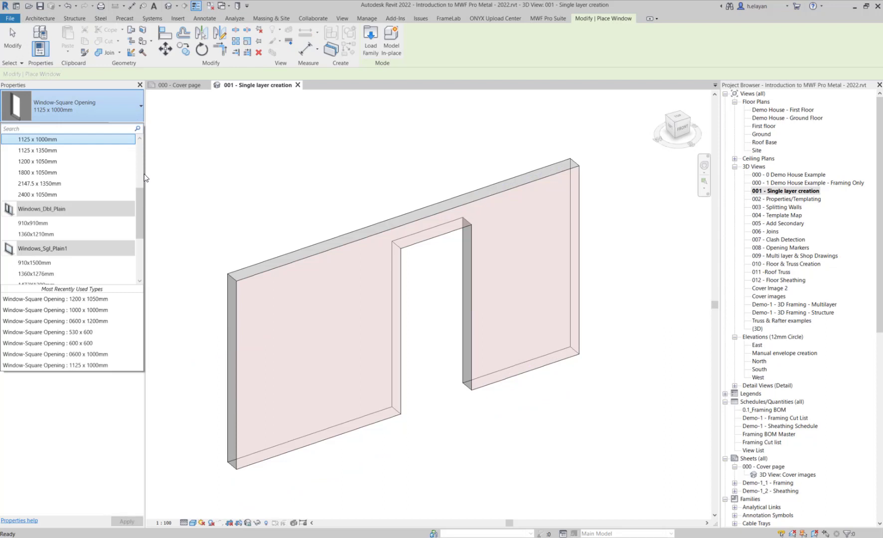
scroll(139, 208, down, 3)
click(35, 221)
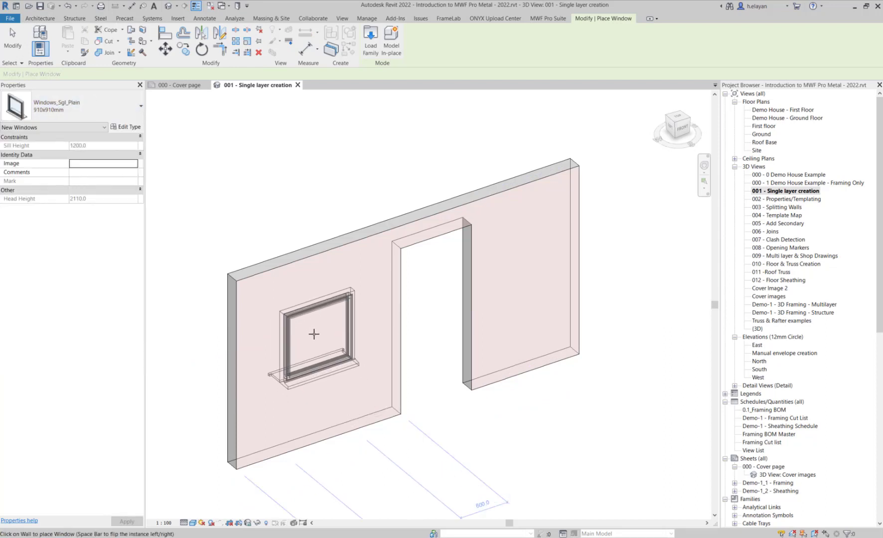
click(314, 334)
click(41, 19)
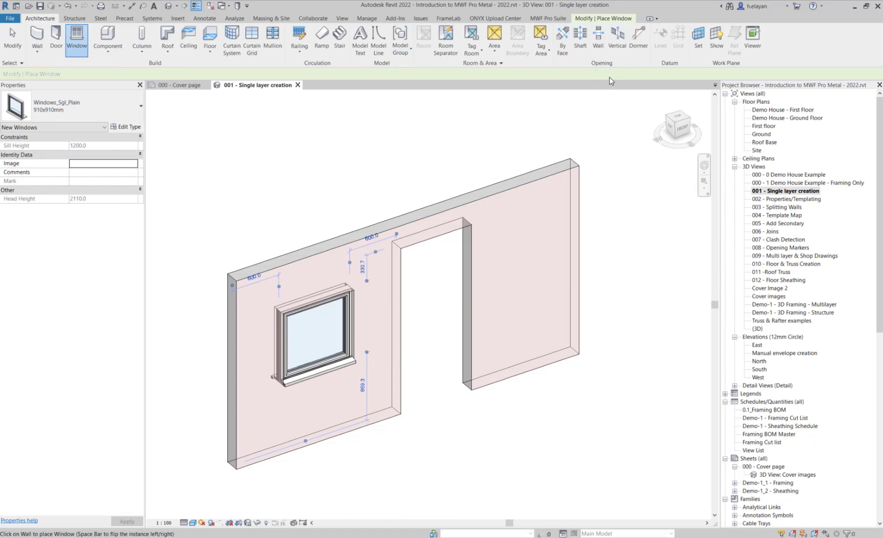
click(597, 40)
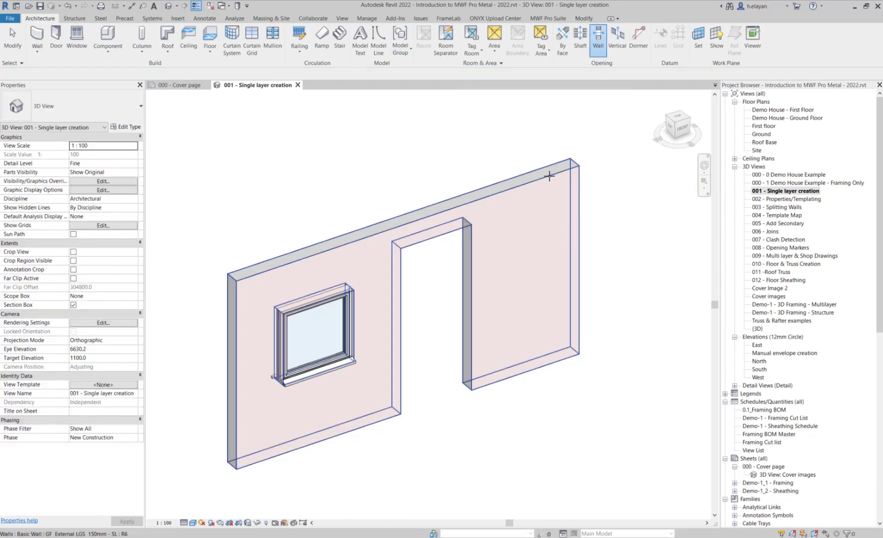
- Cut a small rectangular opening in the wall's upper right, beside the door opening
click(525, 231)
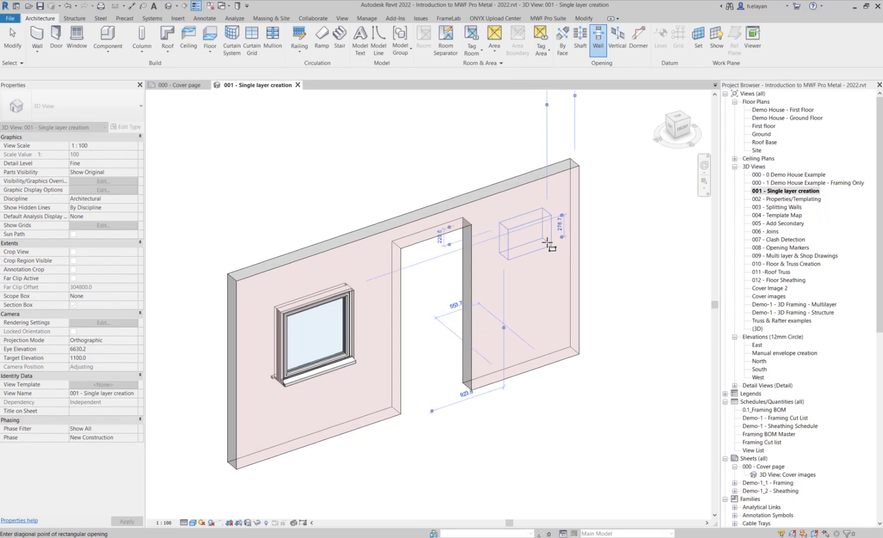
click(547, 243)
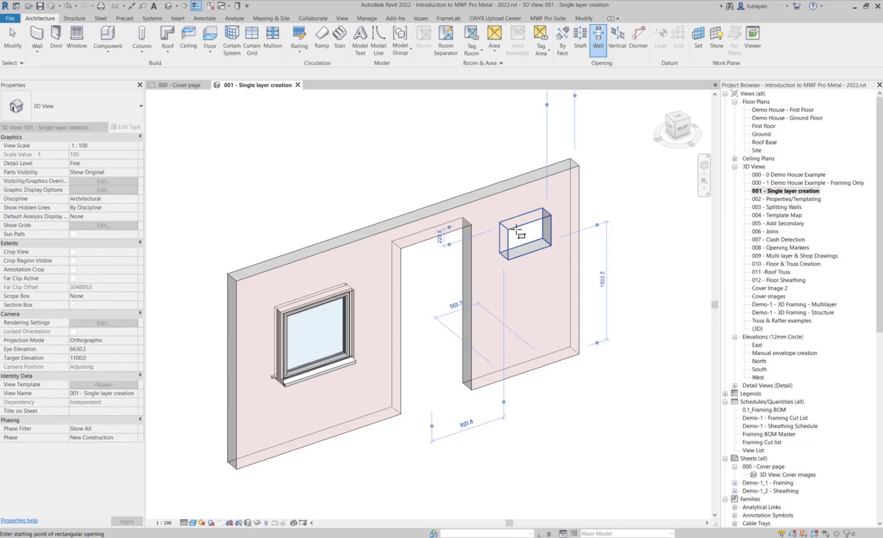
key(Escape)
key(Escape)
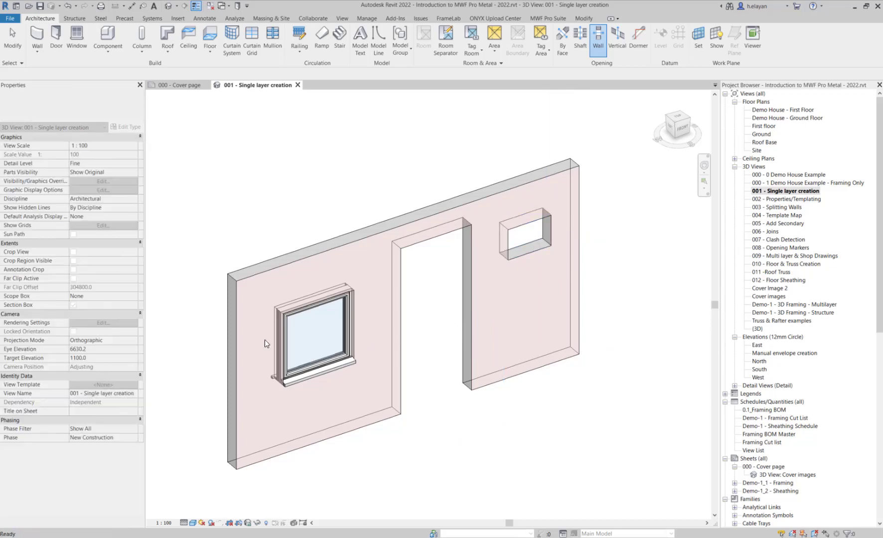
- Create an MWF framing panel for the test wall using the Light Gauge template
click(513, 242)
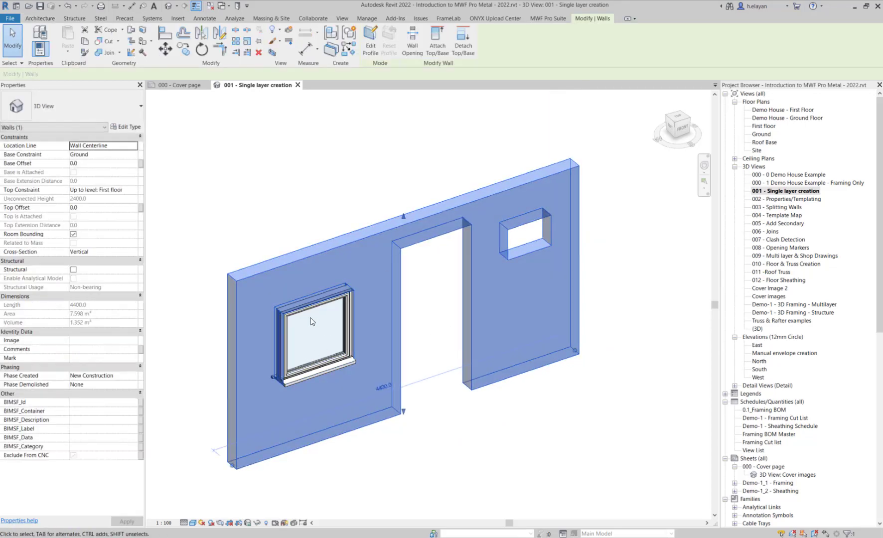
click(551, 19)
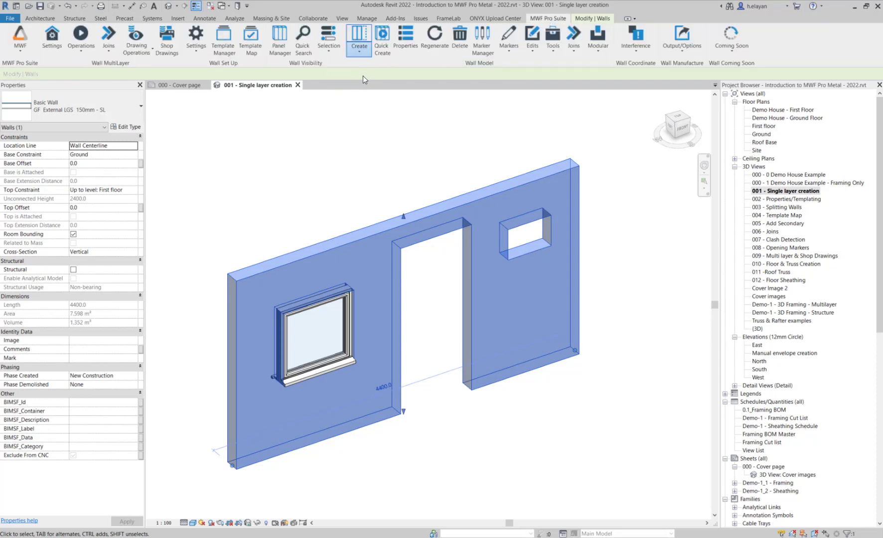
click(359, 40)
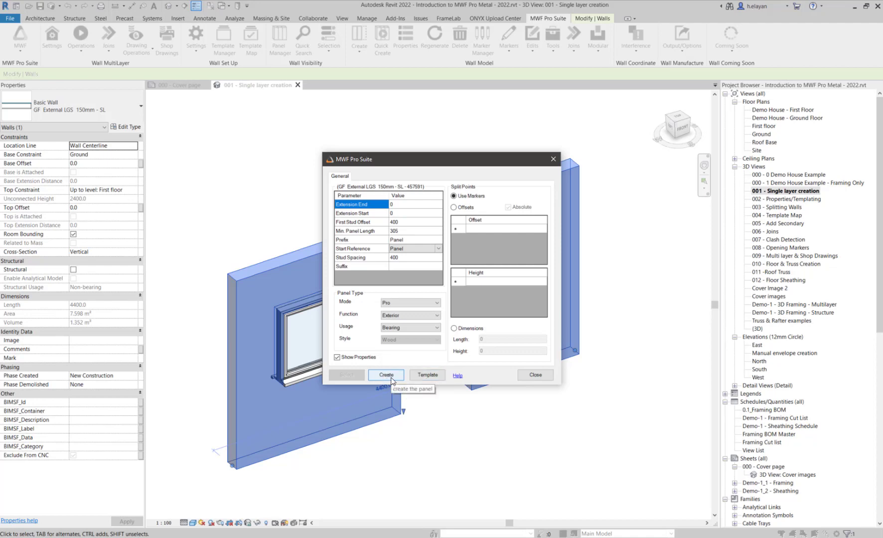
click(429, 375)
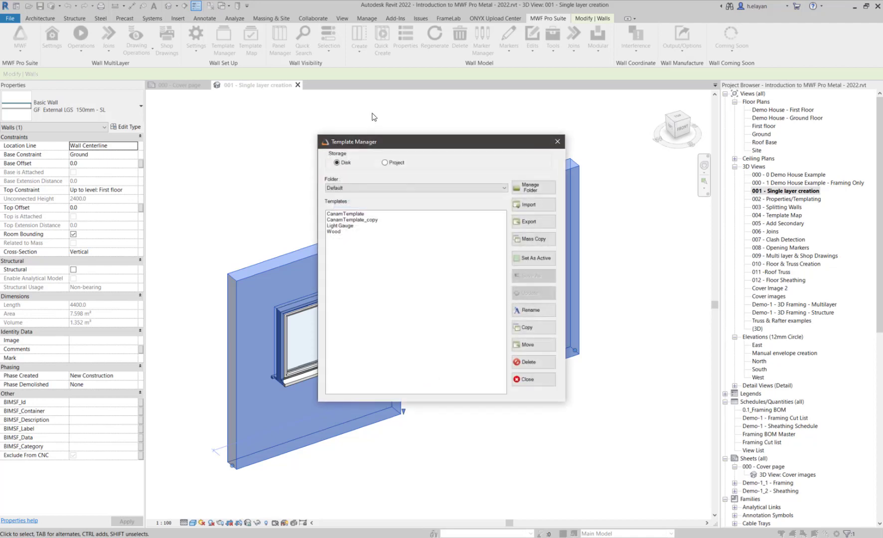
click(341, 215)
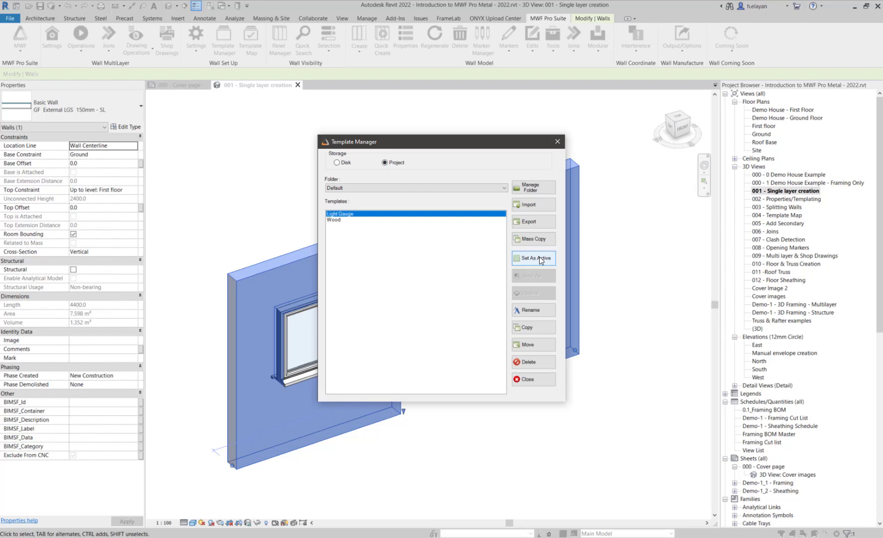
click(528, 380)
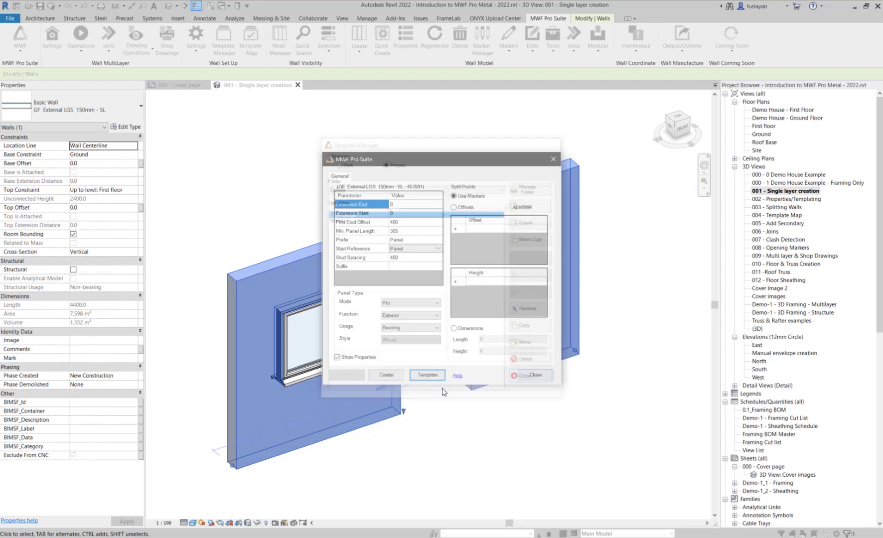
click(393, 378)
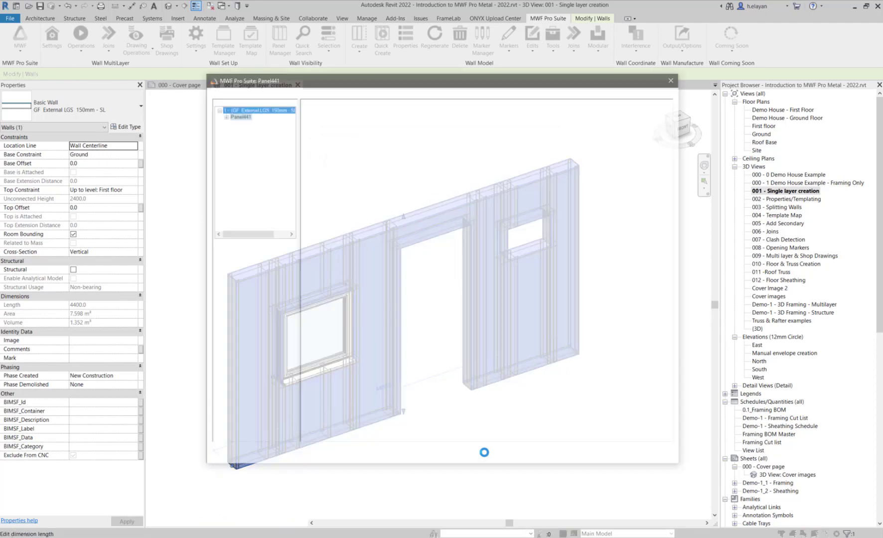
click(235, 456)
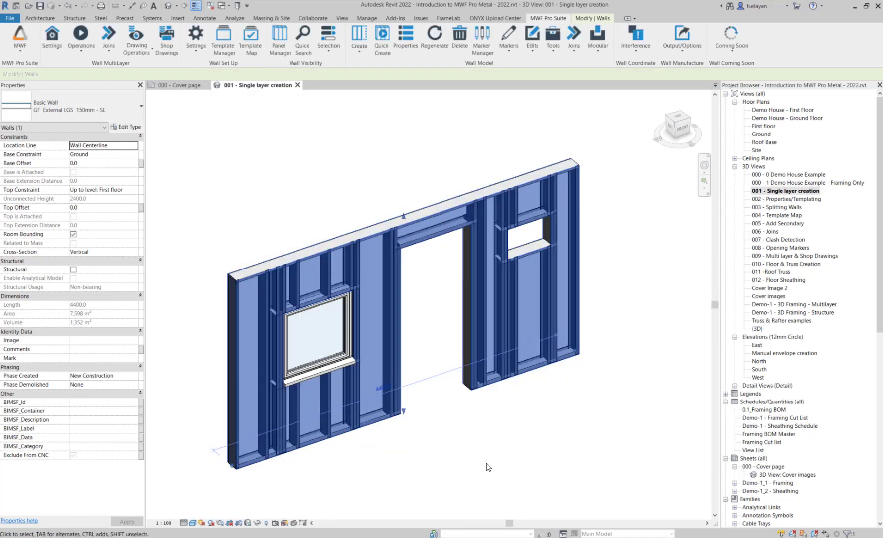
- Inspect the steel-framed wall in 3D and select its window
click(488, 467)
scroll(443, 418, up, 5)
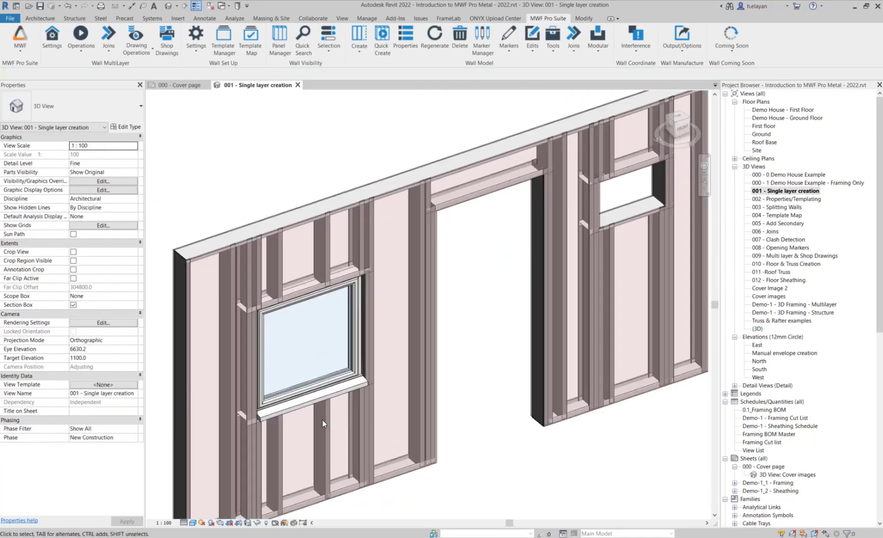
middle_drag(409, 323, 348, 320)
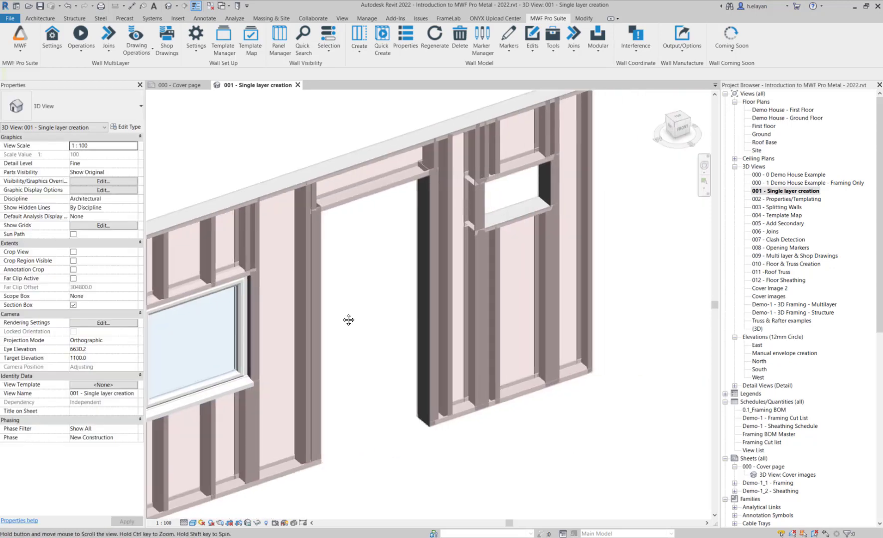
scroll(451, 292, up, 4)
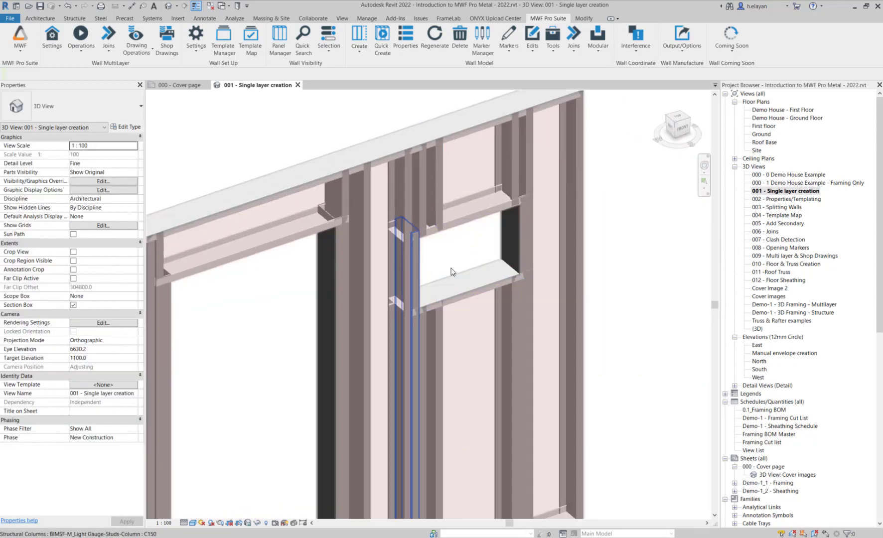
scroll(451, 271, down, 5)
middle_drag(474, 253, 470, 329)
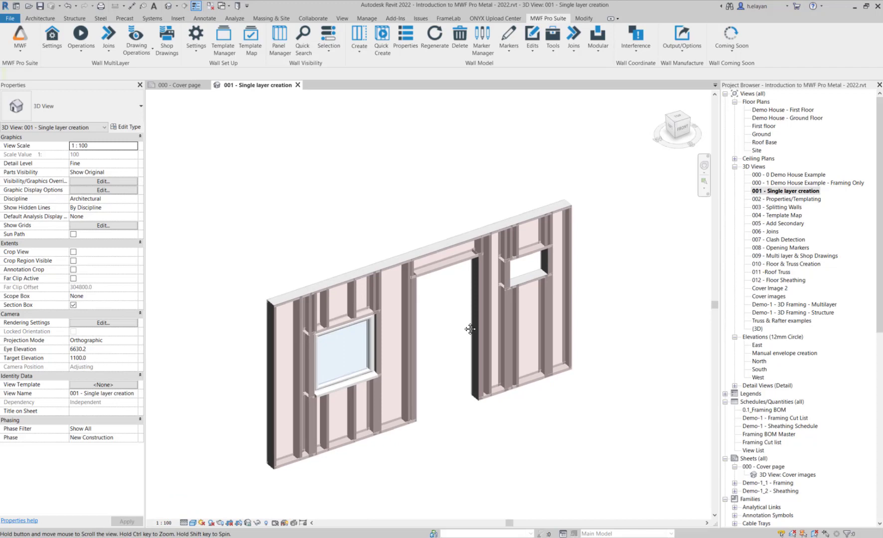
scroll(457, 305, up, 2)
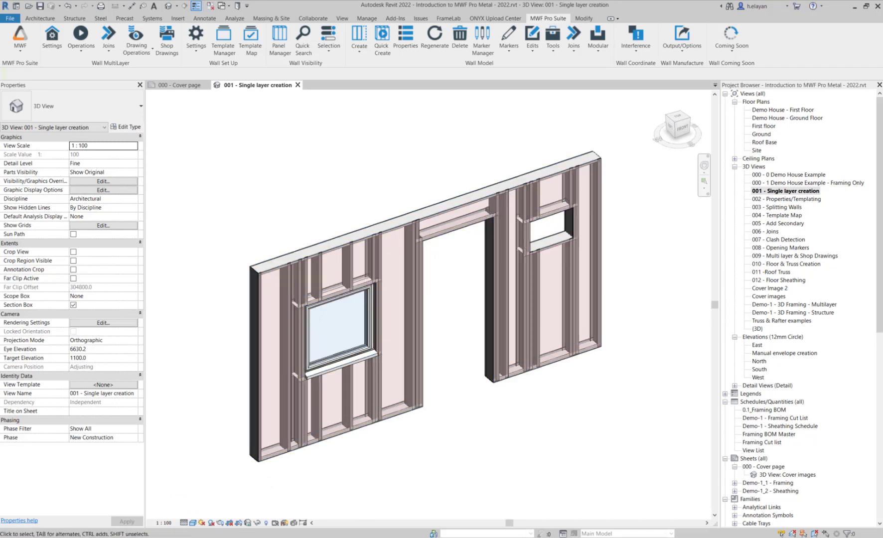
scroll(254, 389, up, 2)
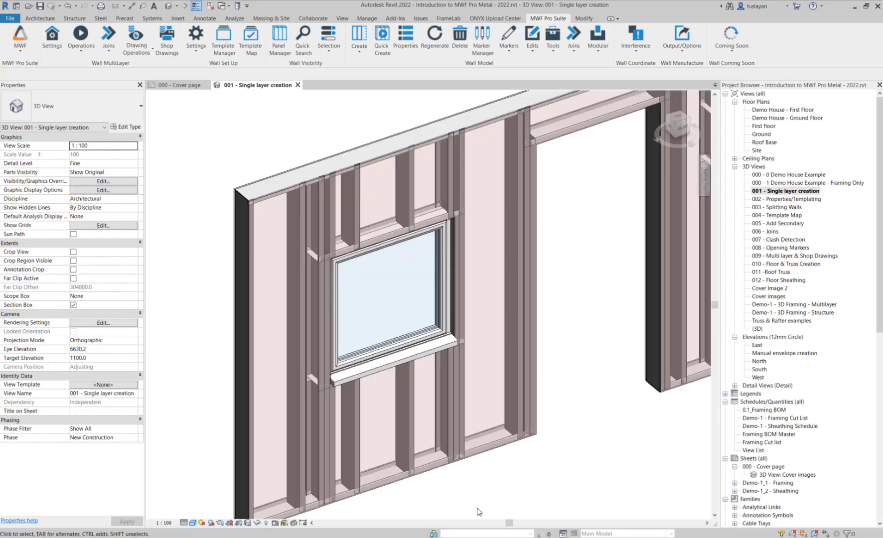
click(447, 311)
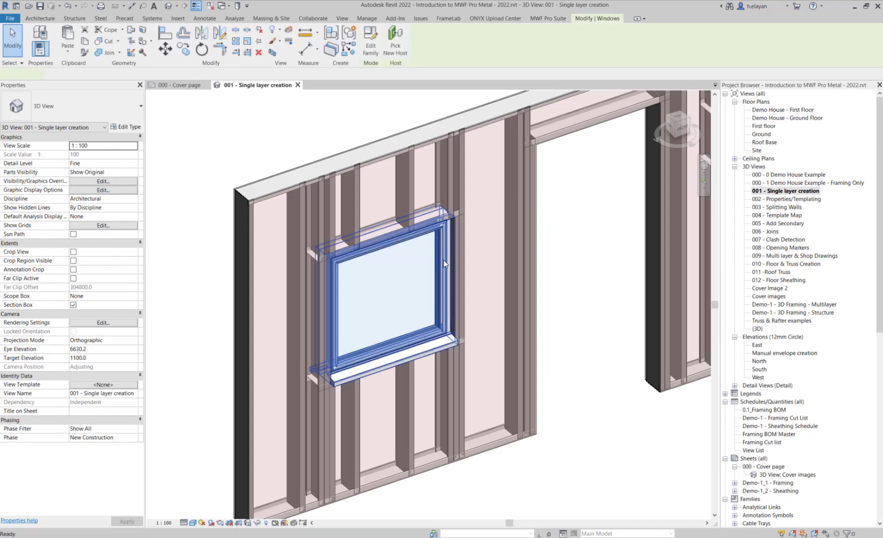
- Edit the Windows_Sgl_Plain window family and open its Ref. Level floor plan
double_click(443, 260)
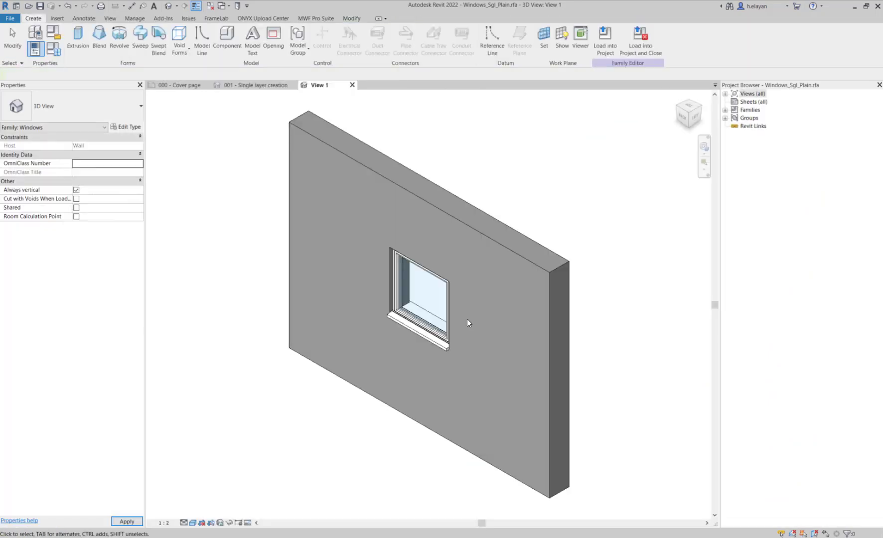
scroll(430, 330, up, 5)
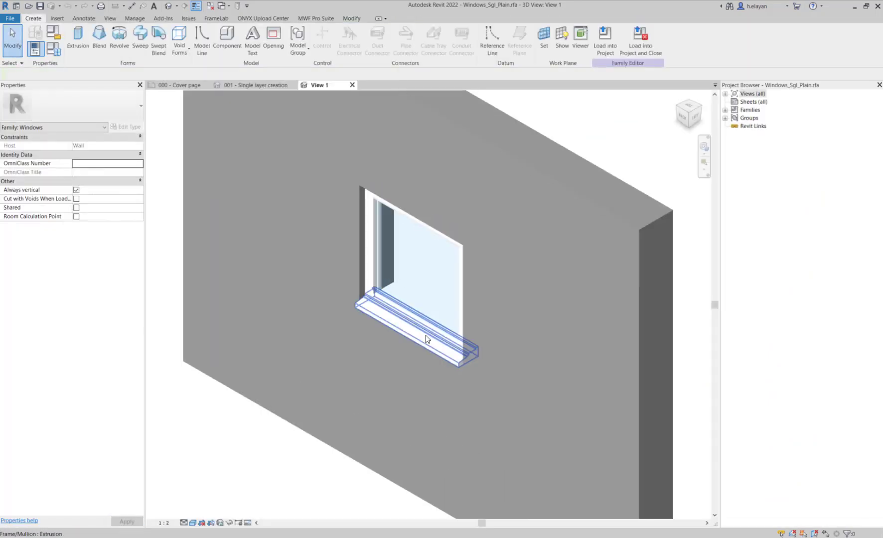
shift+middle_drag(418, 343, 461, 343)
click(725, 94)
click(763, 109)
double_click(763, 110)
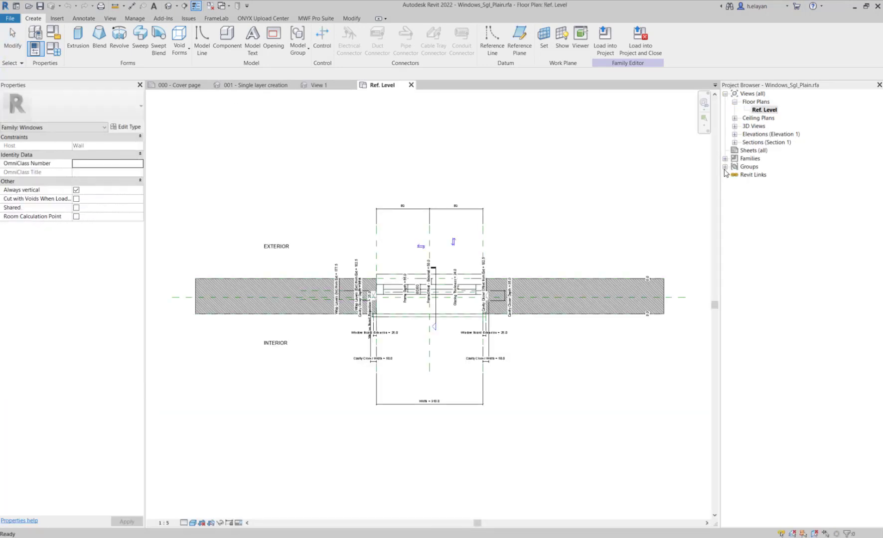
- Check the window family's reference planes and dimensions in the Ref. Level plan
middle_drag(431, 391, 430, 417)
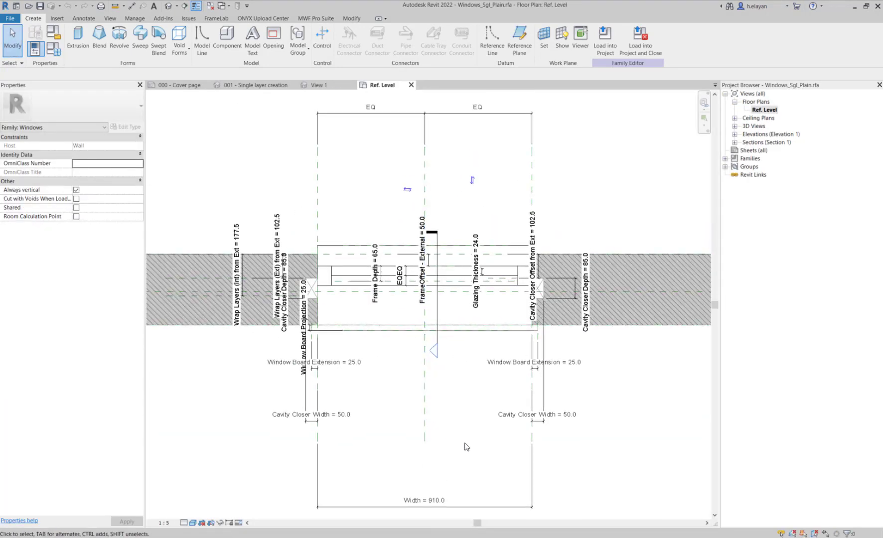
click(429, 395)
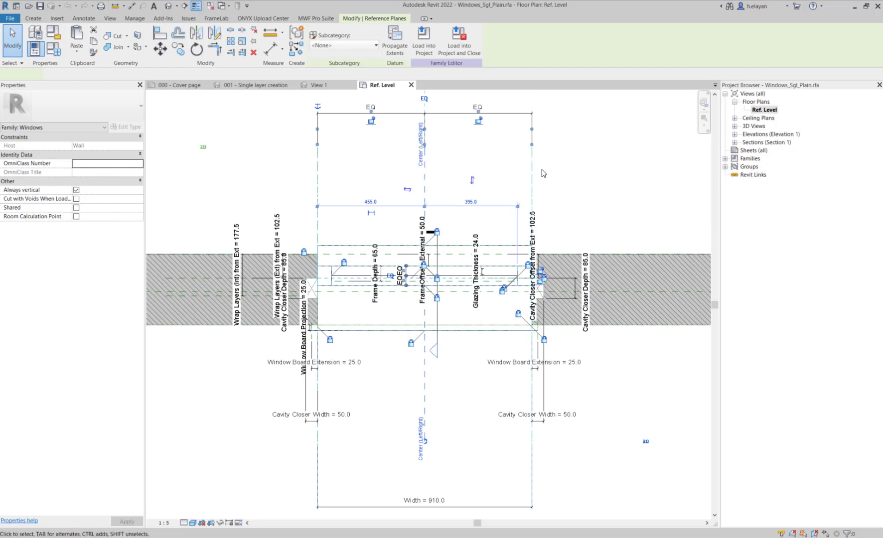
click(538, 185)
drag(538, 186, 319, 181)
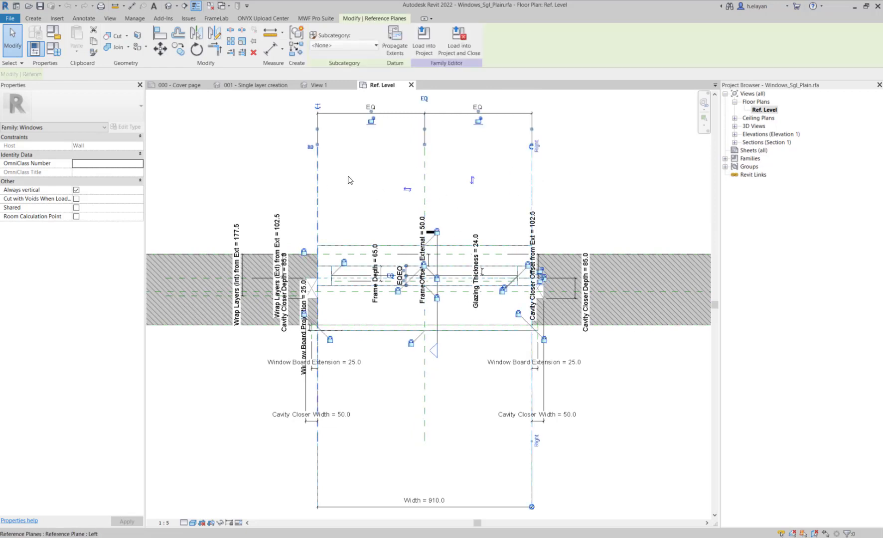
key(Escape)
middle_drag(521, 206, 516, 223)
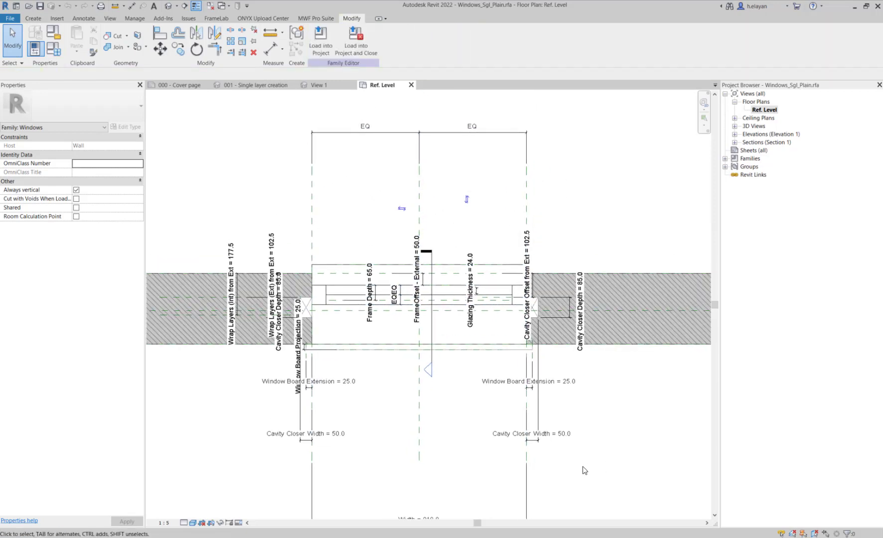
scroll(481, 452, down, 3)
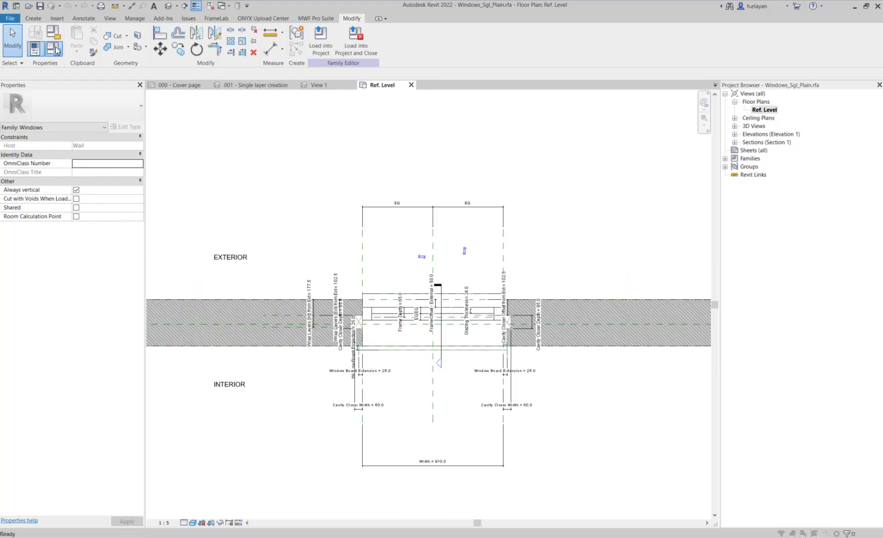
- In Family Types, verify the Rough Width and Rough Height formulas equal Width and Height
click(54, 49)
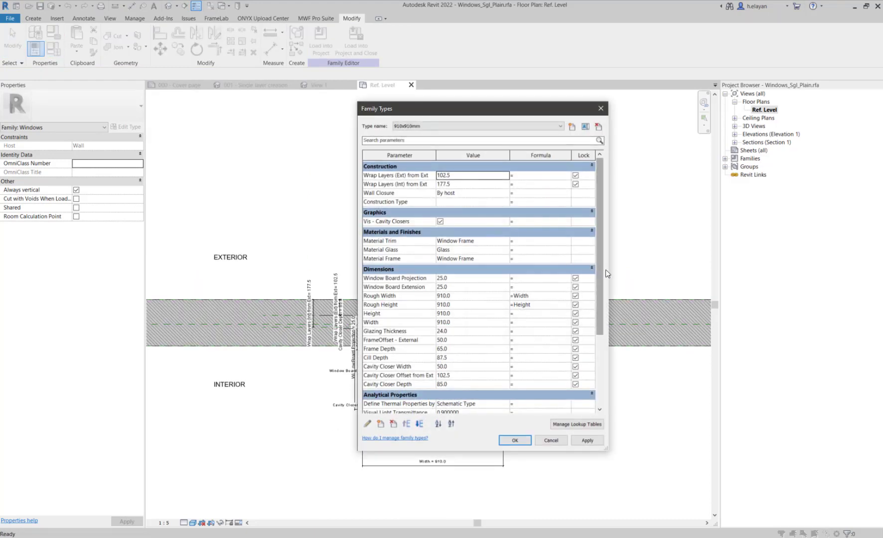
drag(607, 276, 716, 285)
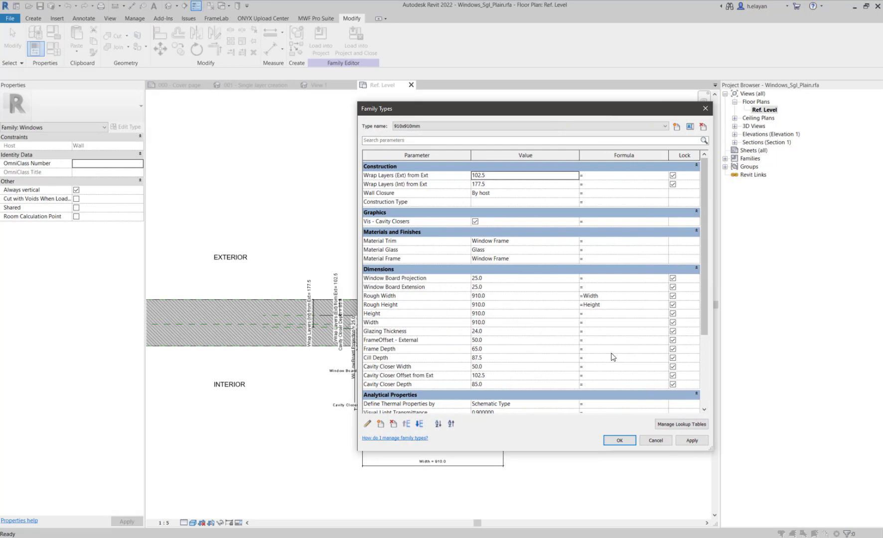
scroll(497, 344, down, 1)
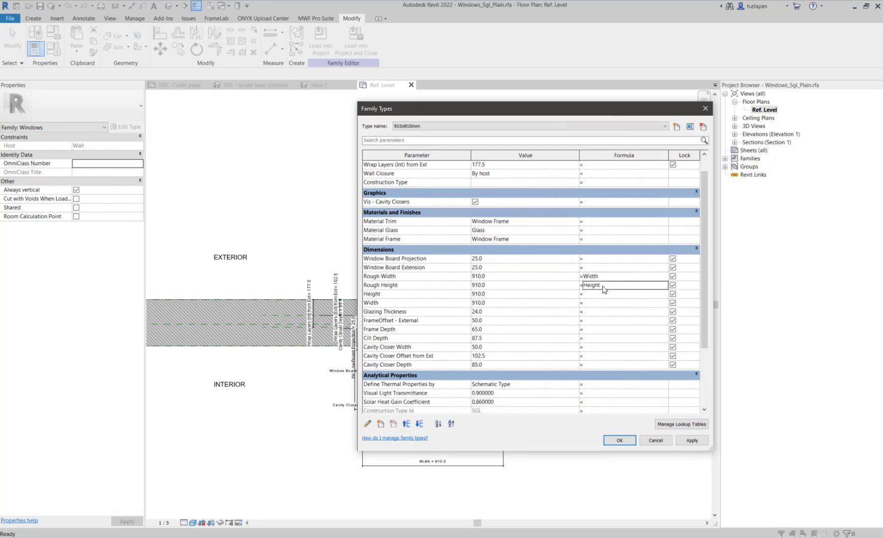
click(380, 277)
click(378, 287)
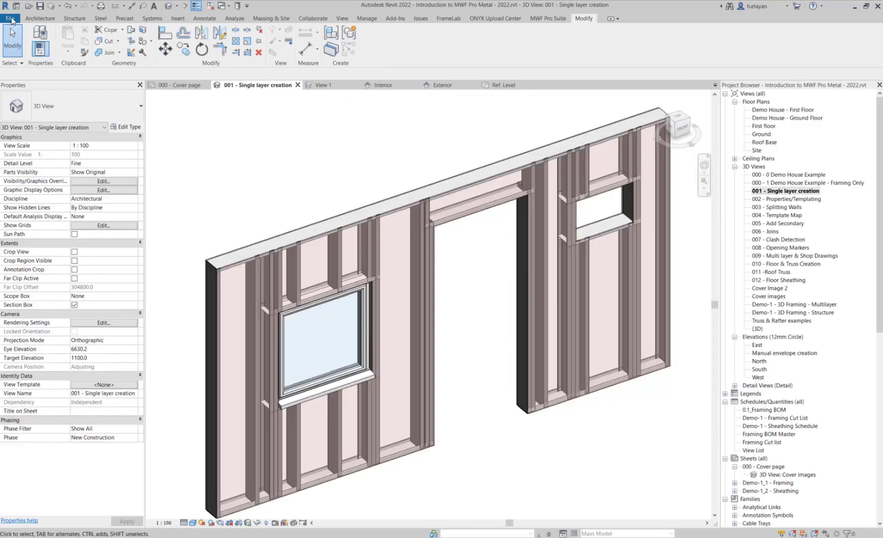
- Create a new family from the English-Imperial Window.rft template
click(11, 19)
mouse_move(16, 58)
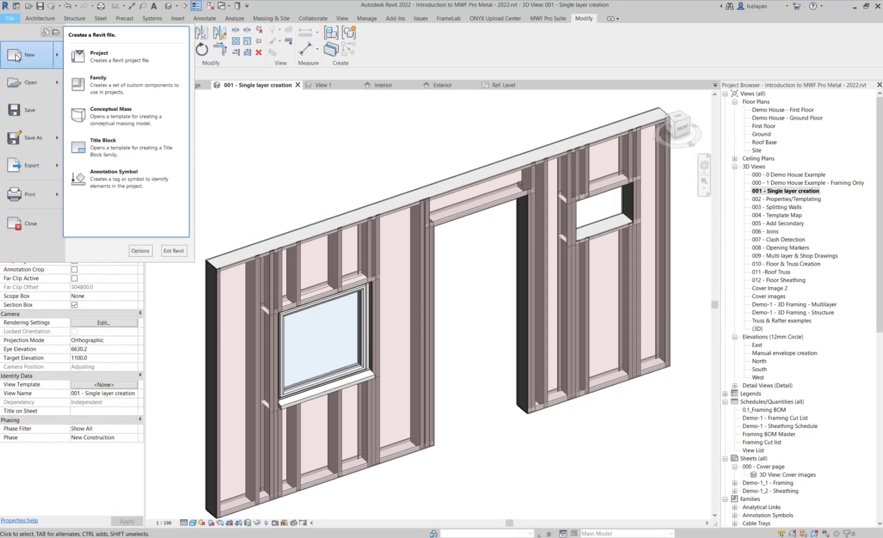
click(104, 83)
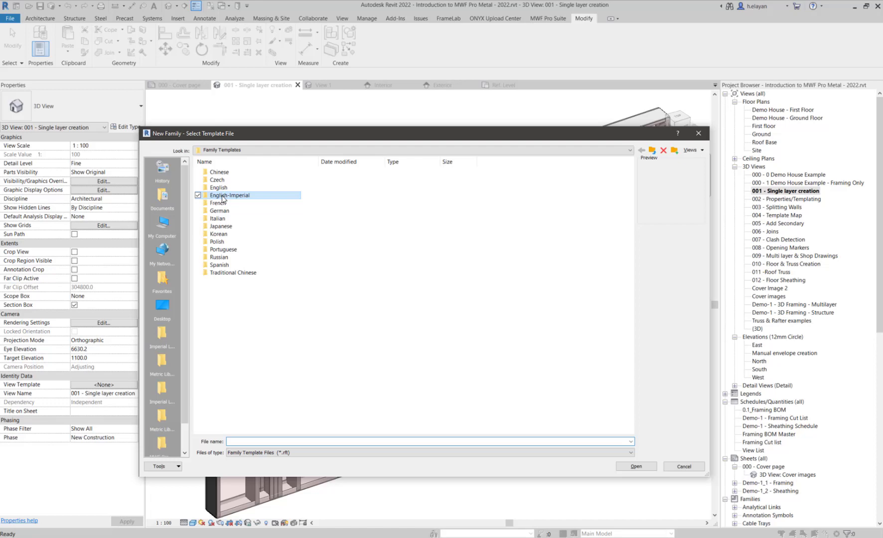
double_click(222, 195)
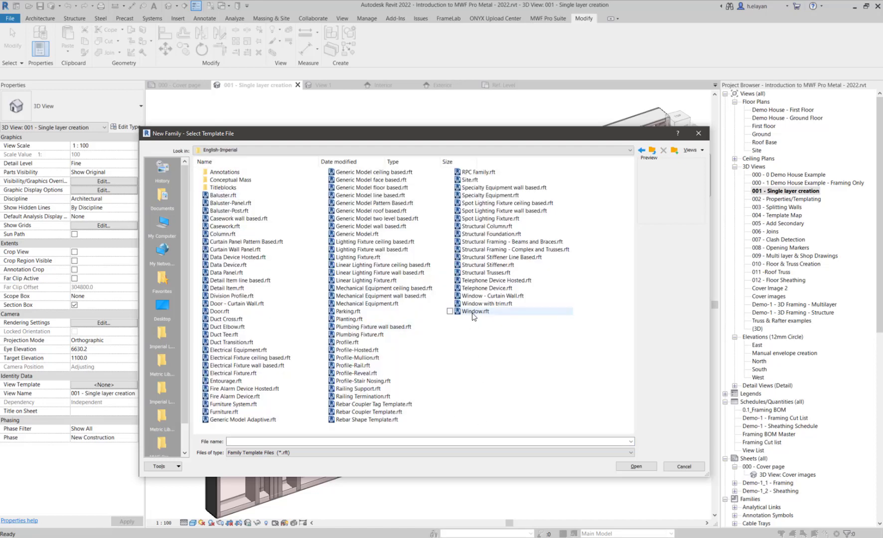
double_click(473, 312)
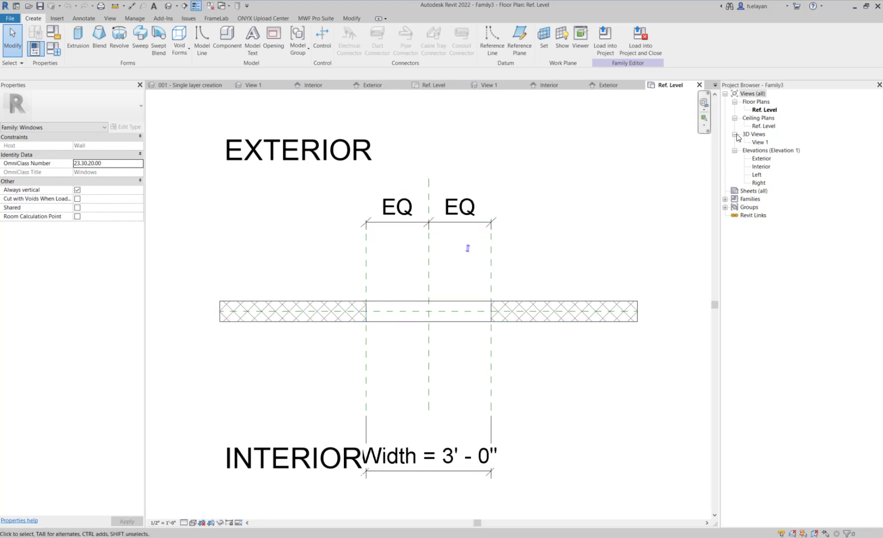
- From the Exterior elevation, confirm Height 4' 0" and Width 3' 0" are type parameters
double_click(761, 159)
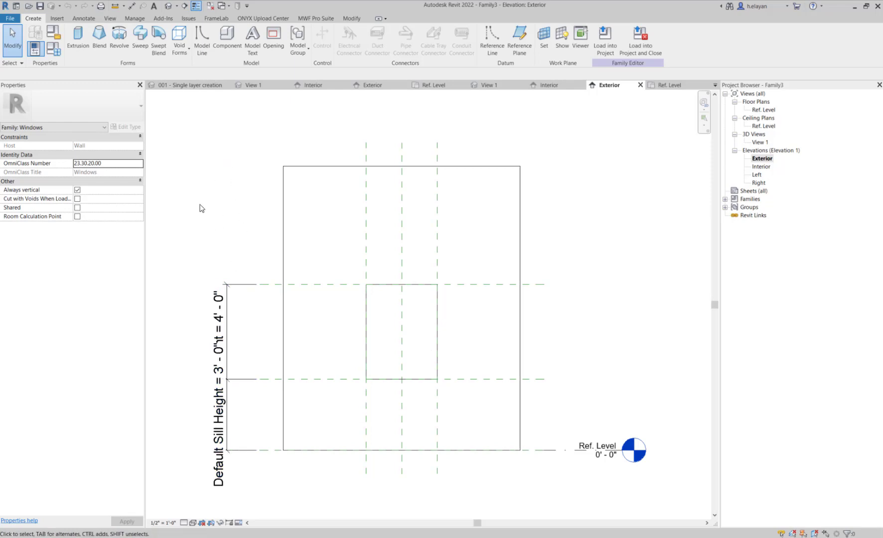
click(53, 48)
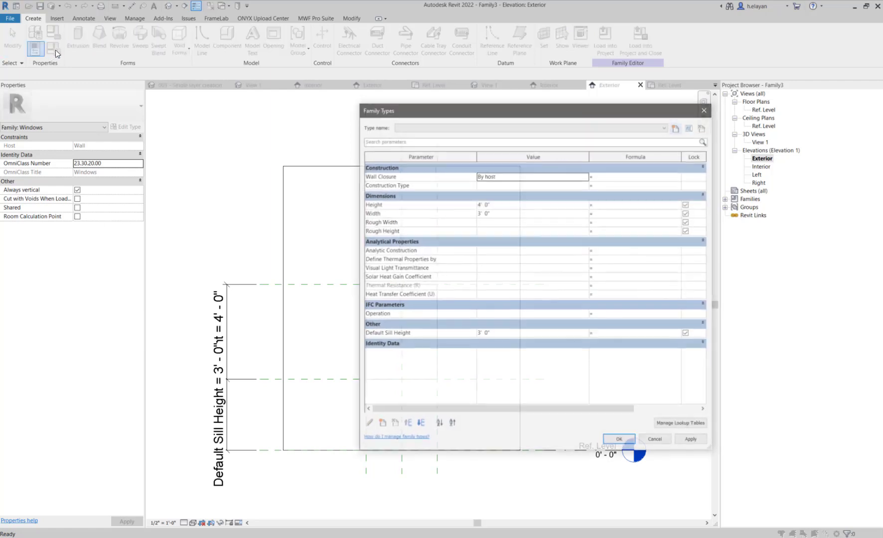
drag(430, 103, 338, 102)
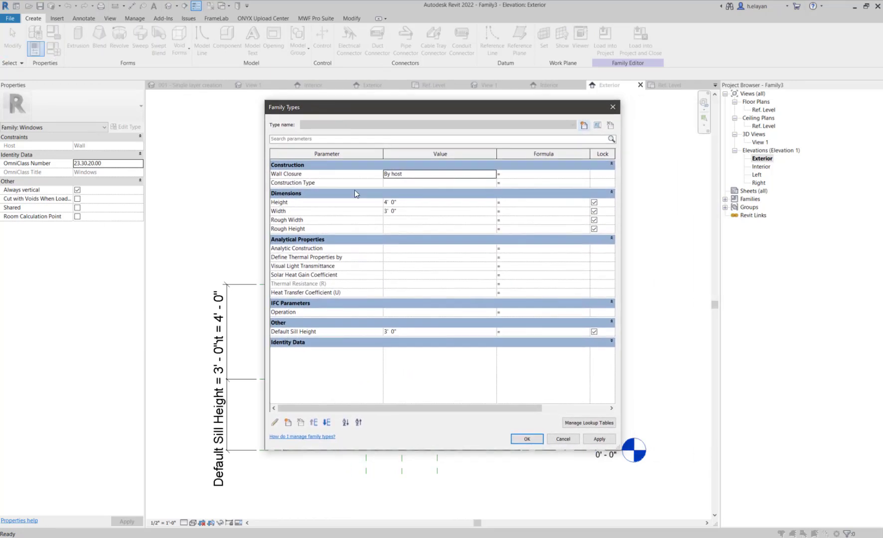
drag(476, 451, 475, 480)
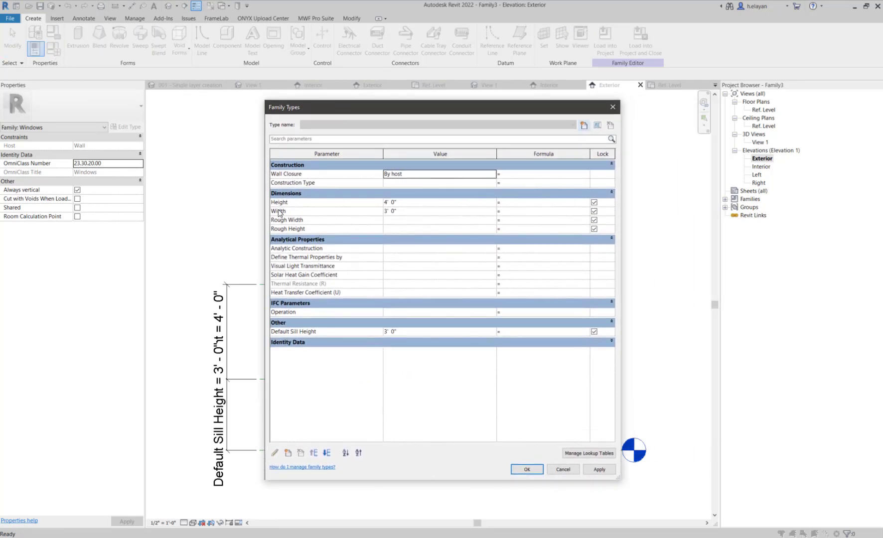
click(279, 202)
click(279, 211)
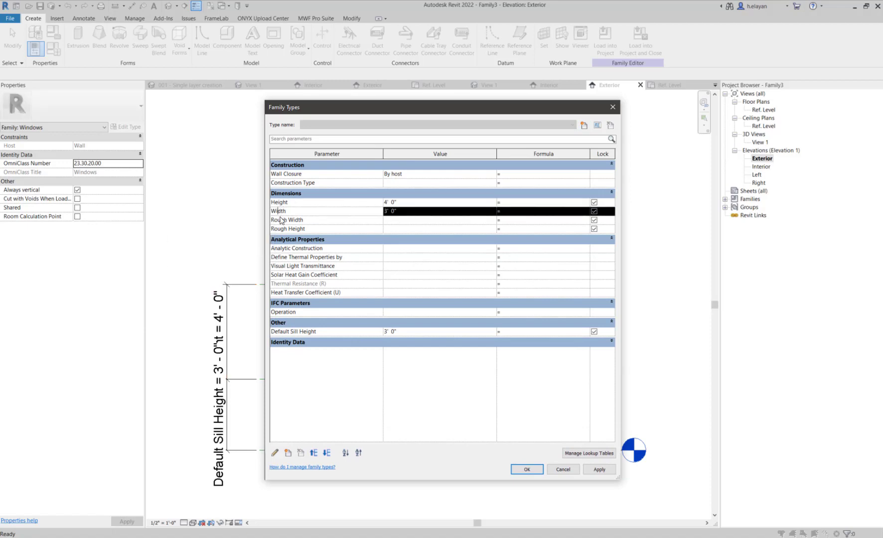
click(527, 470)
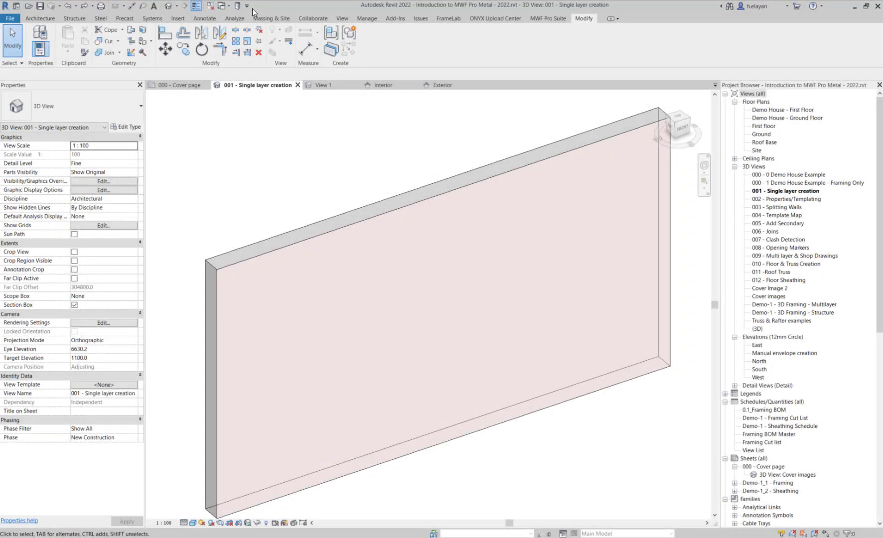
- Open MWF Tutorials from the MWF Pro Suite menu to reach the StrucSoft Help Center
click(544, 18)
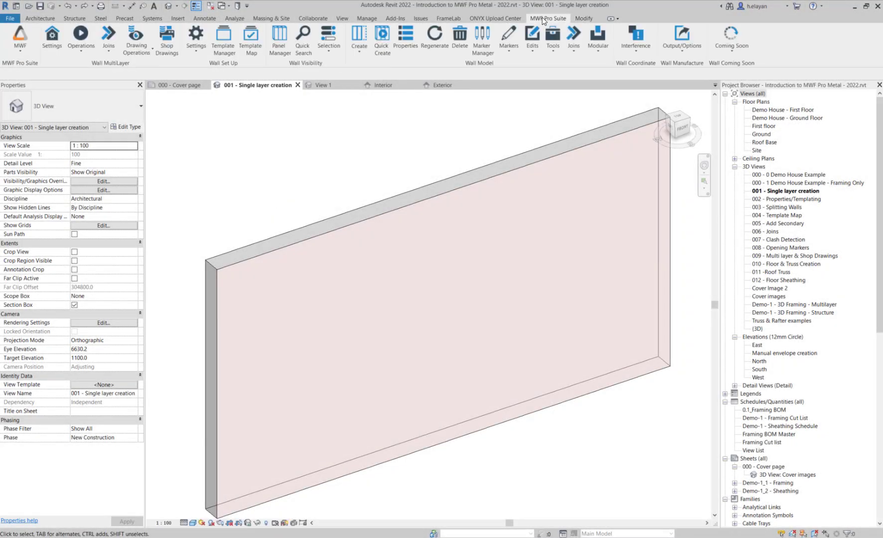
click(24, 52)
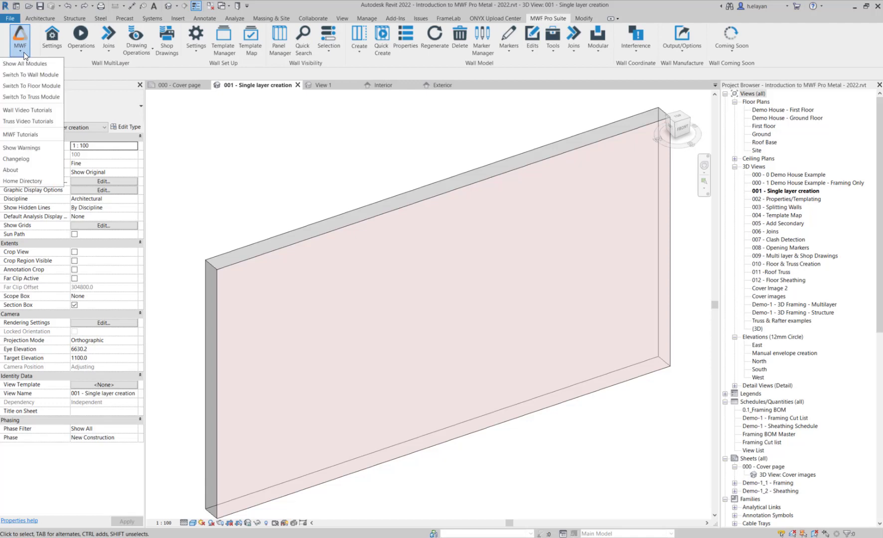
click(14, 139)
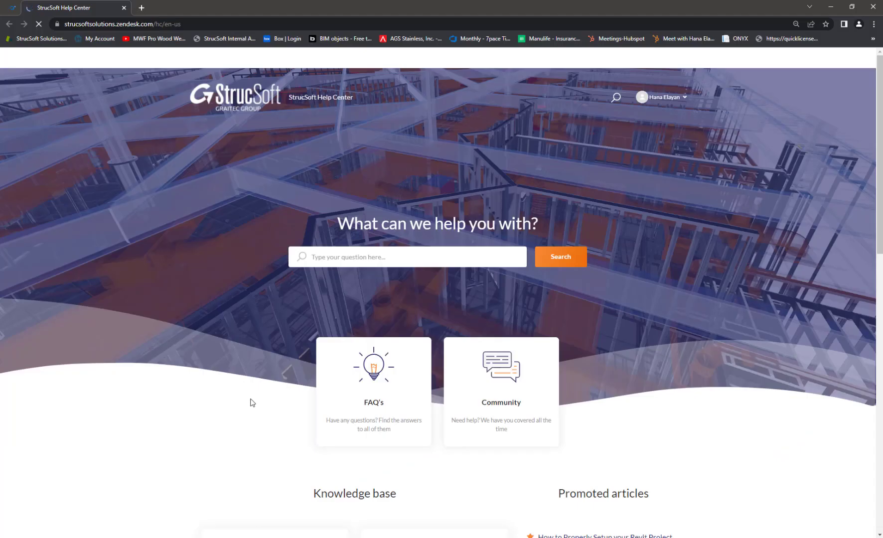
scroll(248, 401, down, 4)
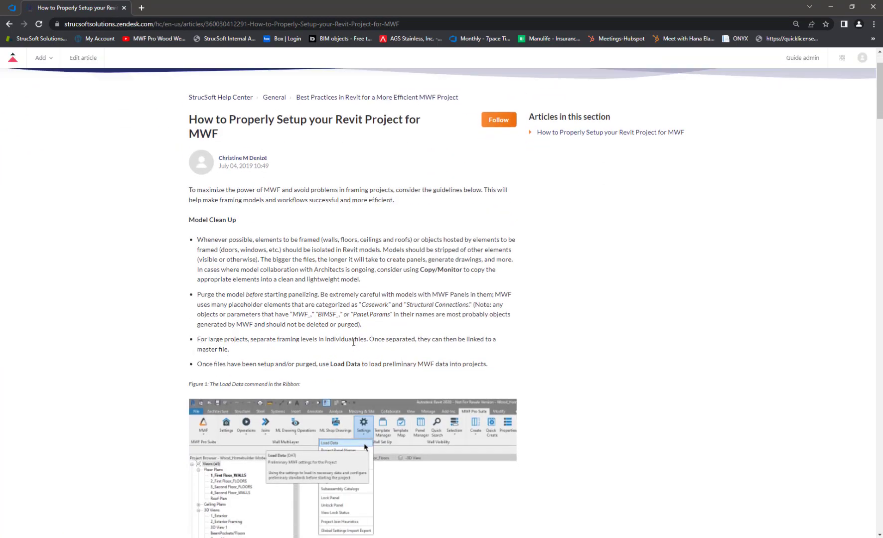
- Scroll the MWF project setup article to the Verify Door and Window Types rules and their reference-plane figures
scroll(352, 344, down, 20)
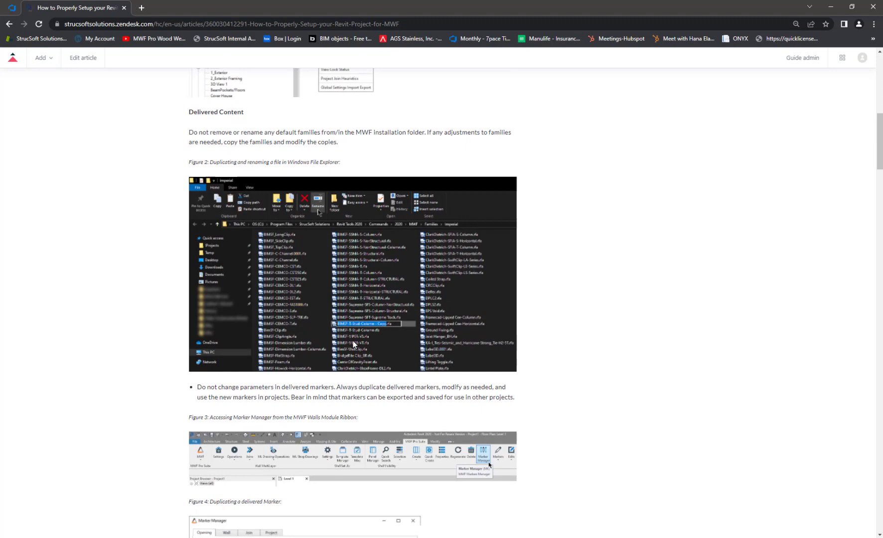
drag(189, 140, 272, 142)
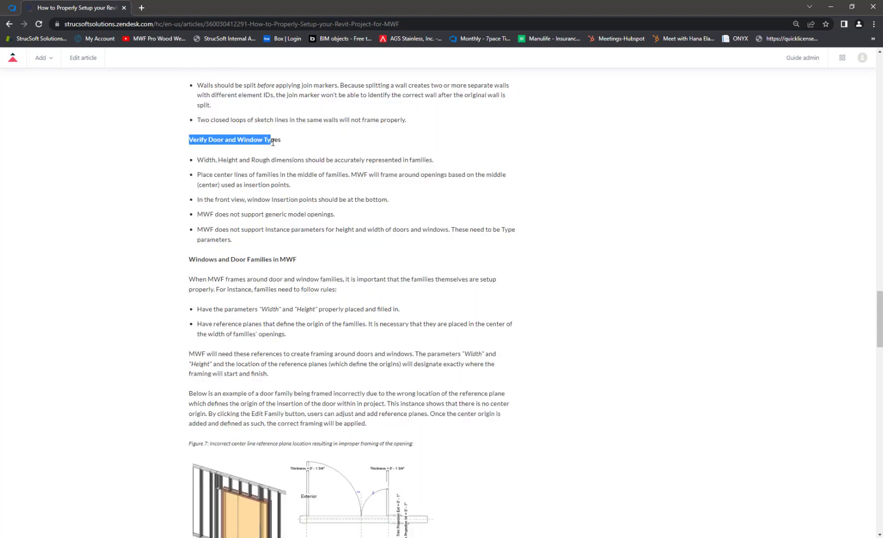
scroll(314, 171, down, 3)
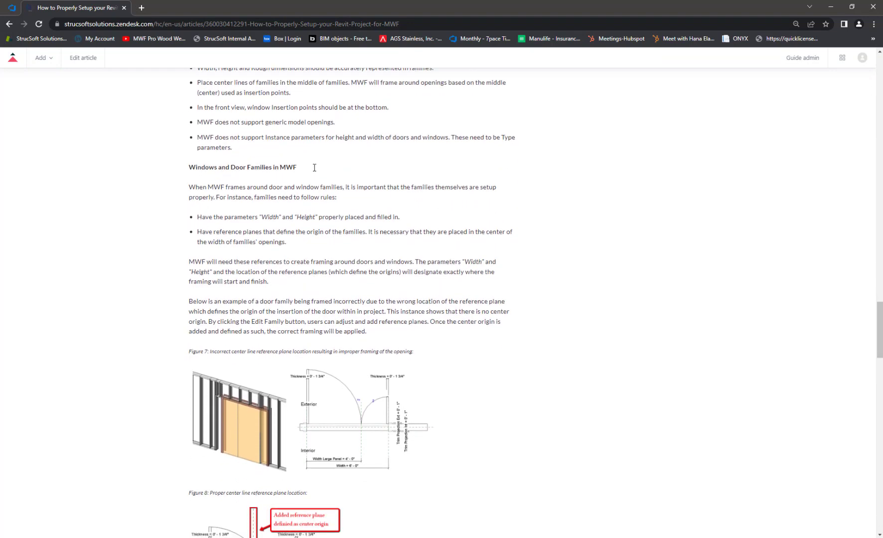
scroll(493, 325, down, 1)
scroll(480, 325, down, 2)
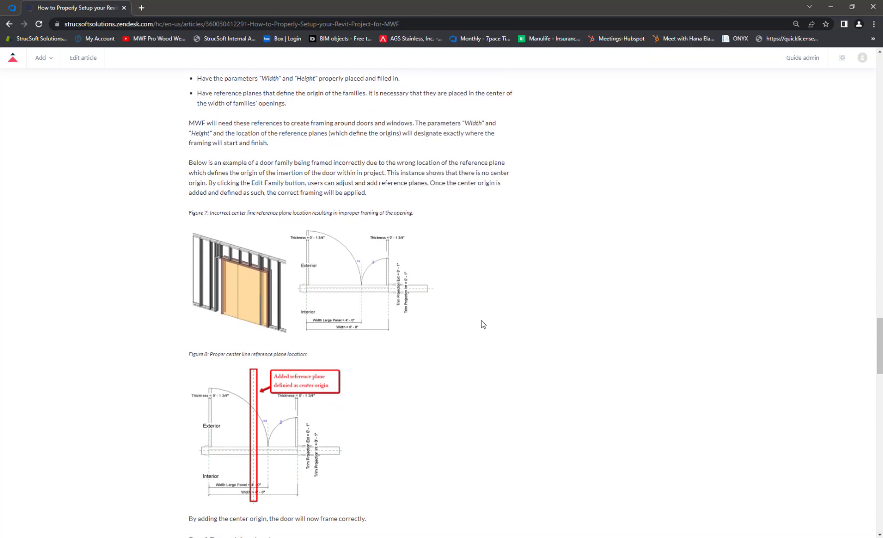
scroll(367, 322, down, 1)
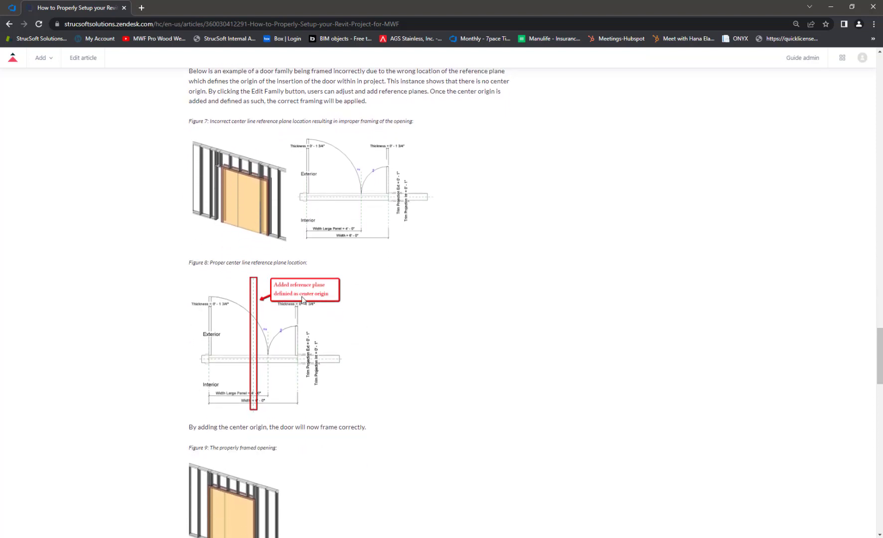
scroll(304, 294, down, 1)
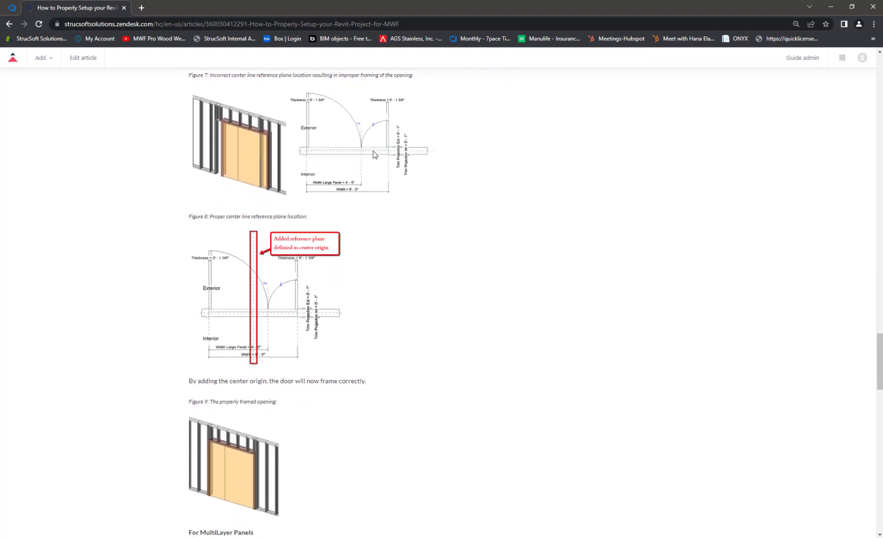
scroll(371, 232, down, 1)
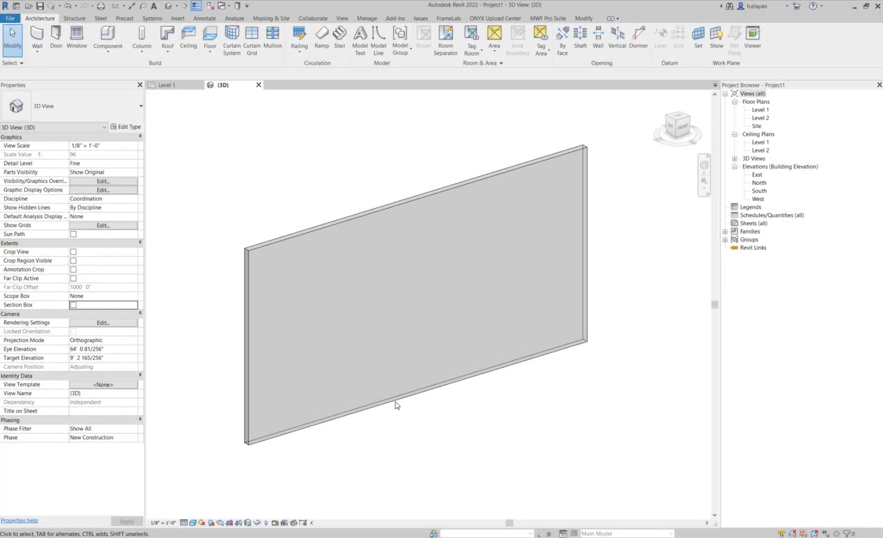
- Edit the wall's profile to cut a rectangular opening into it
click(395, 405)
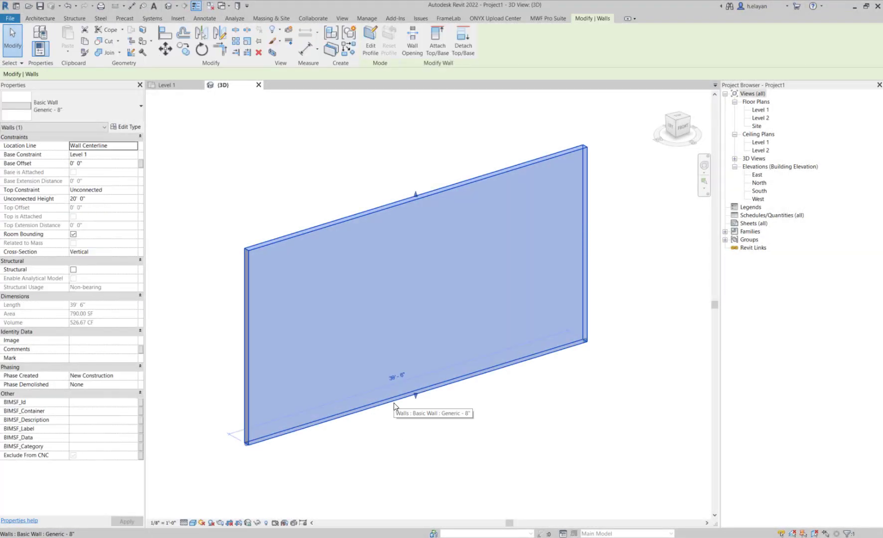
click(541, 19)
click(590, 19)
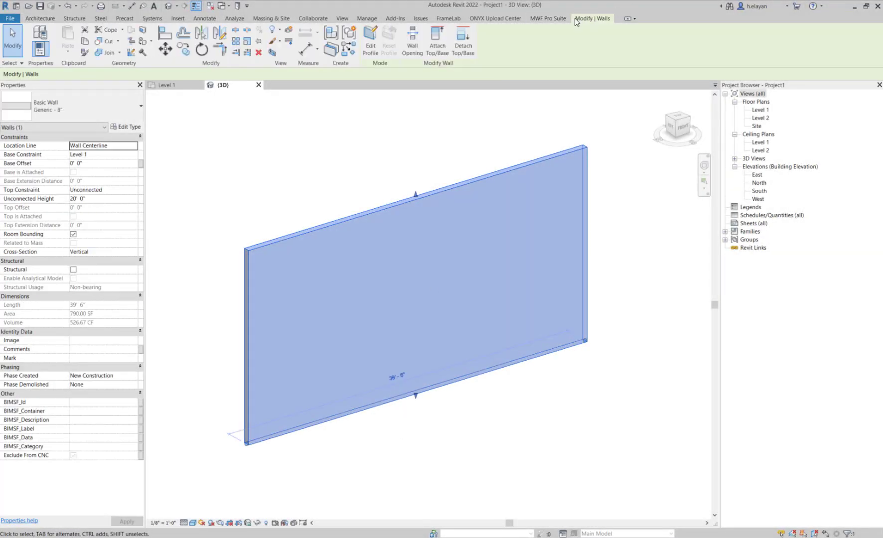
click(370, 36)
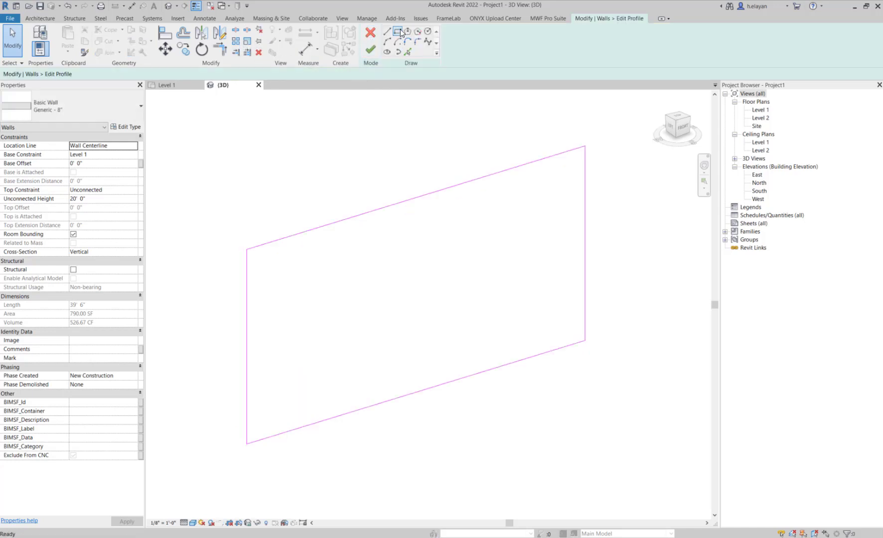
click(400, 32)
click(544, 220)
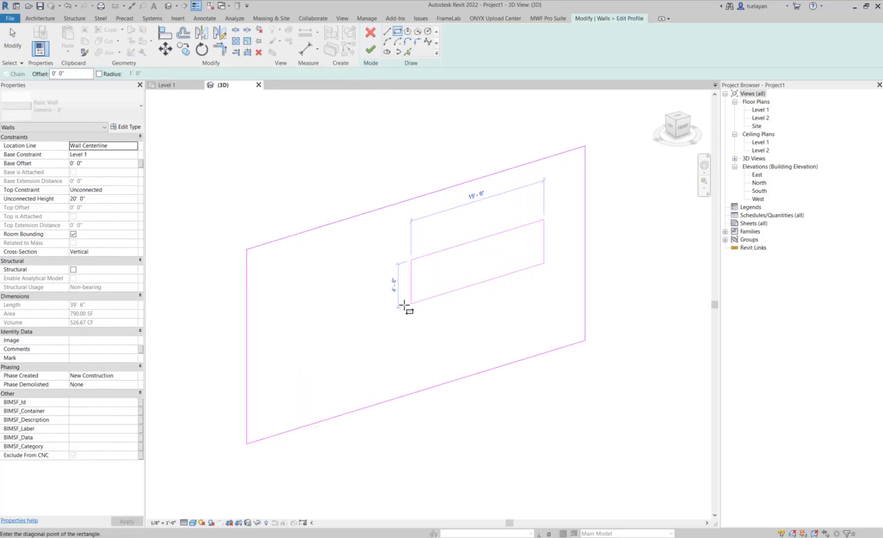
click(394, 323)
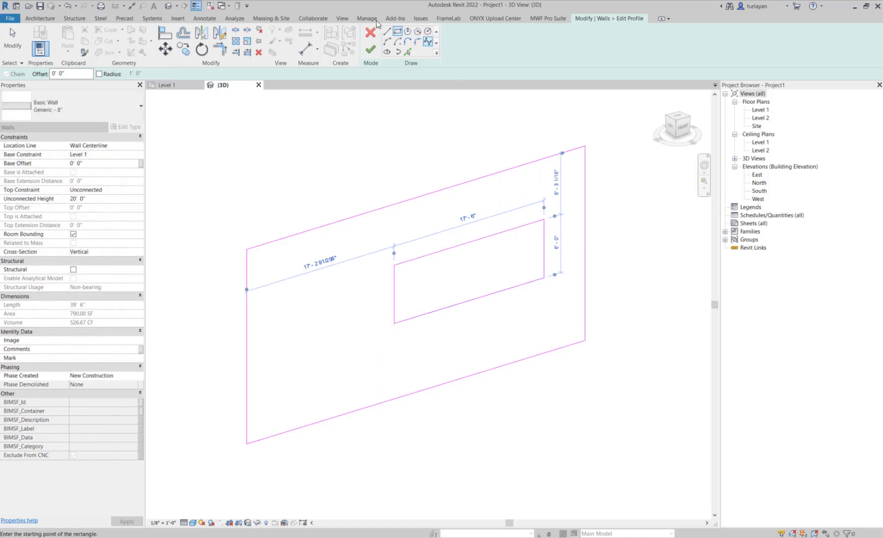
click(370, 50)
click(517, 372)
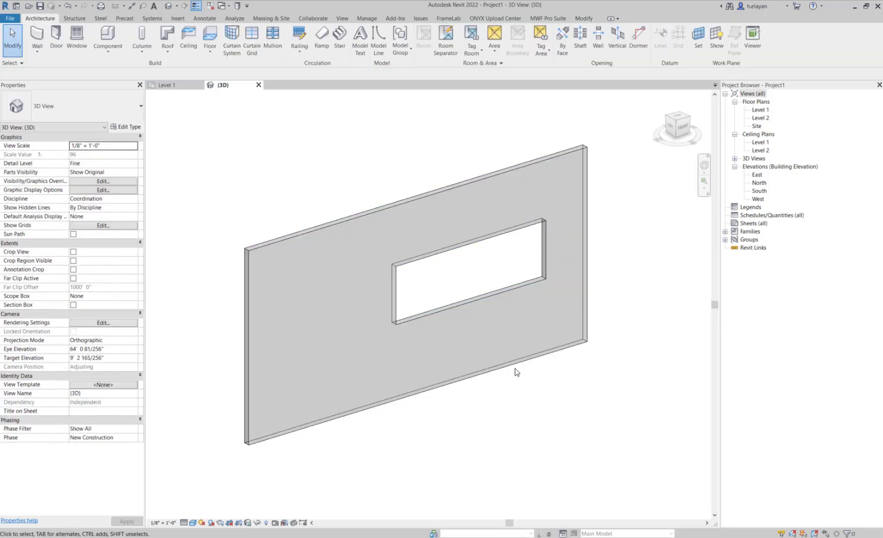
- Generate MWF steel stud framing for the opened wall, accepting it as Panel1
click(458, 370)
click(548, 18)
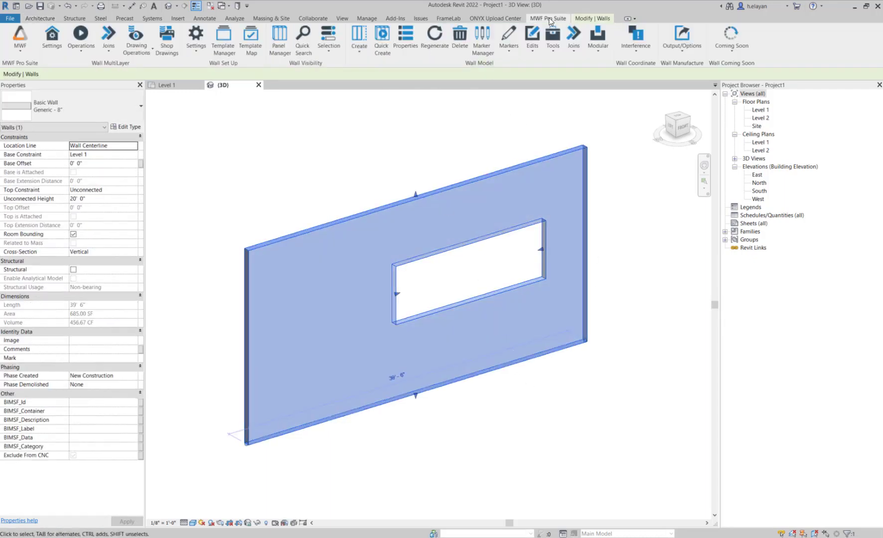
click(361, 50)
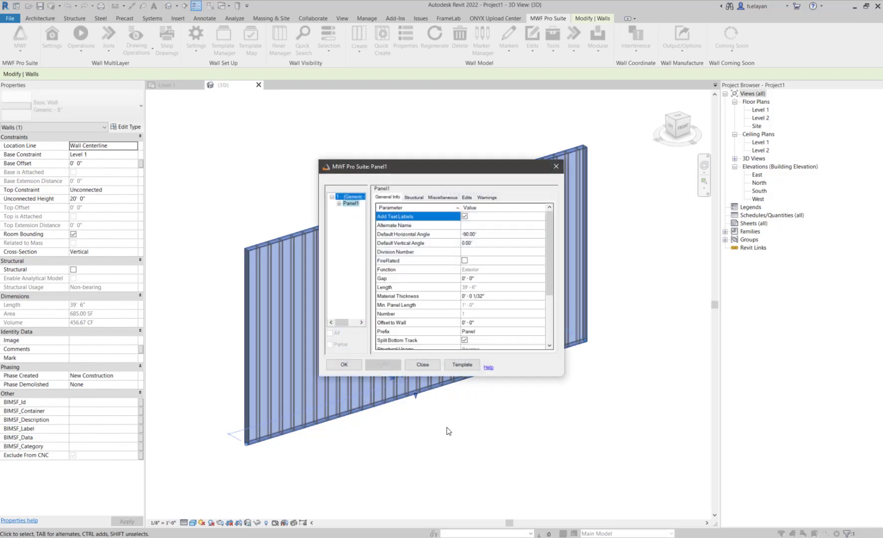
click(348, 366)
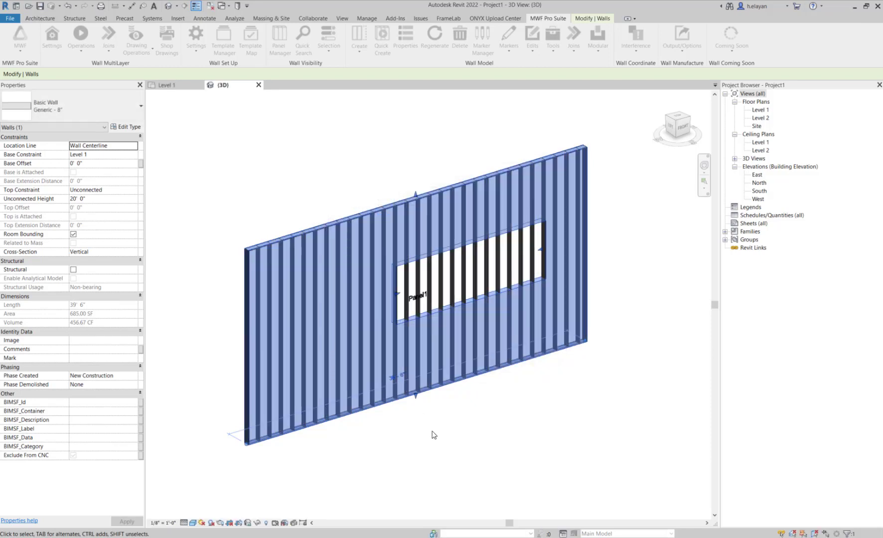
click(437, 448)
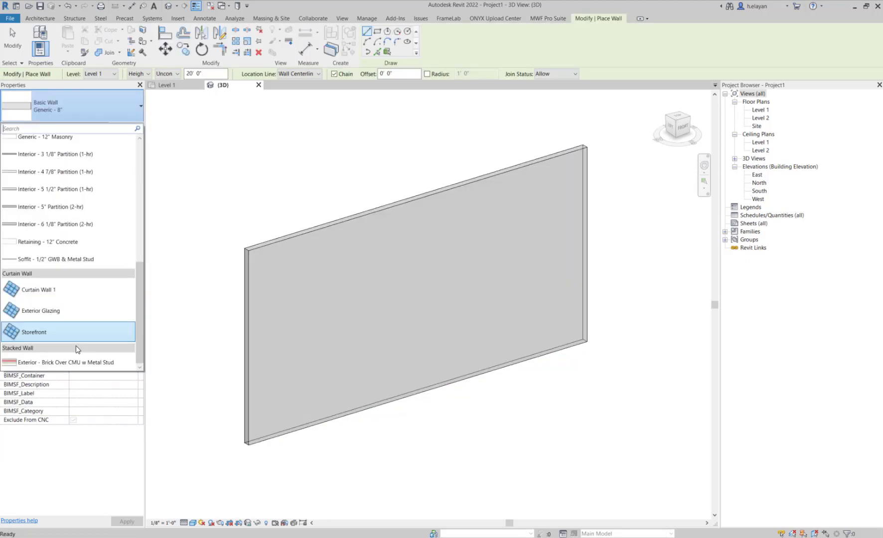
- Place a 13' Storefront curtain wall along the plain wall from its corner
click(50, 332)
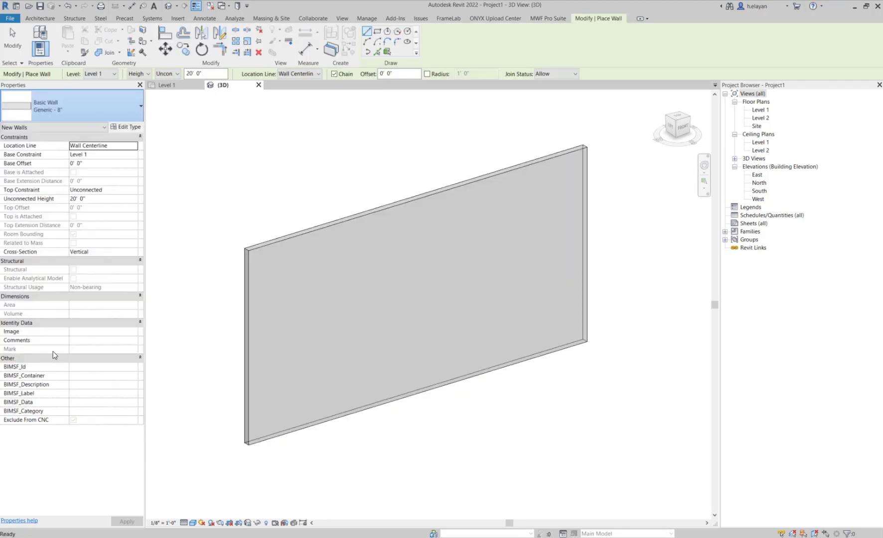
click(289, 430)
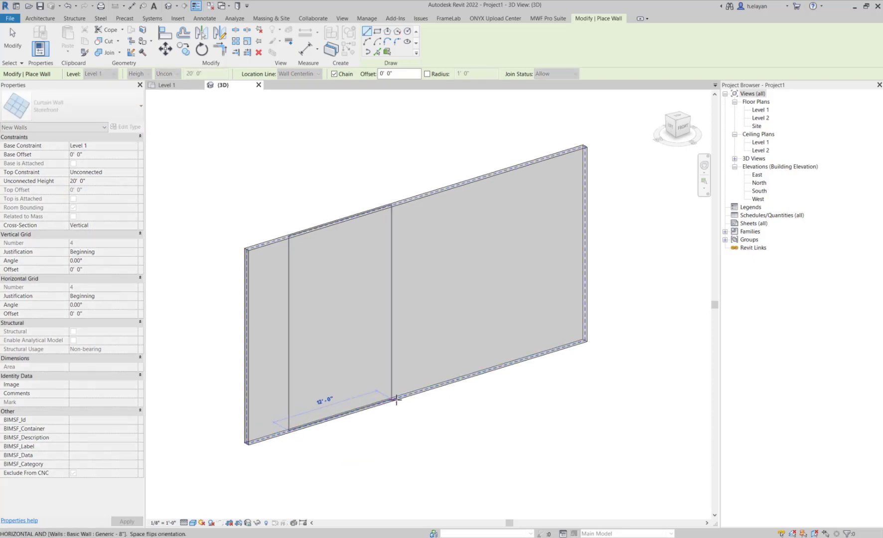
click(401, 397)
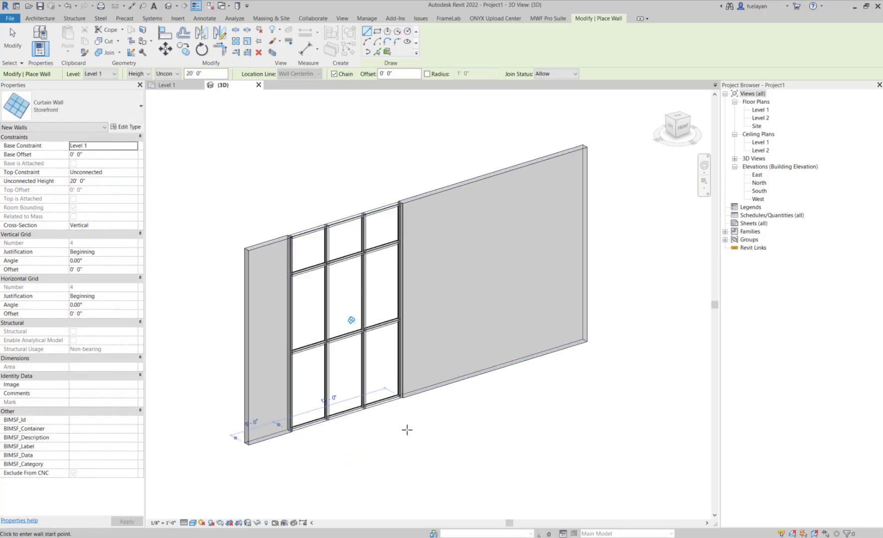
key(Escape)
key(Escape)
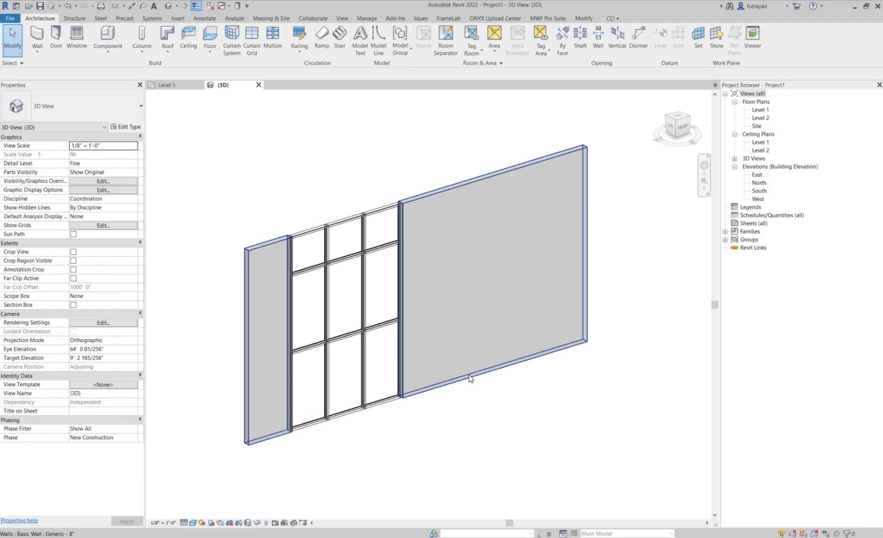
- Drag the storefront's top down to about 13' 6"
click(349, 222)
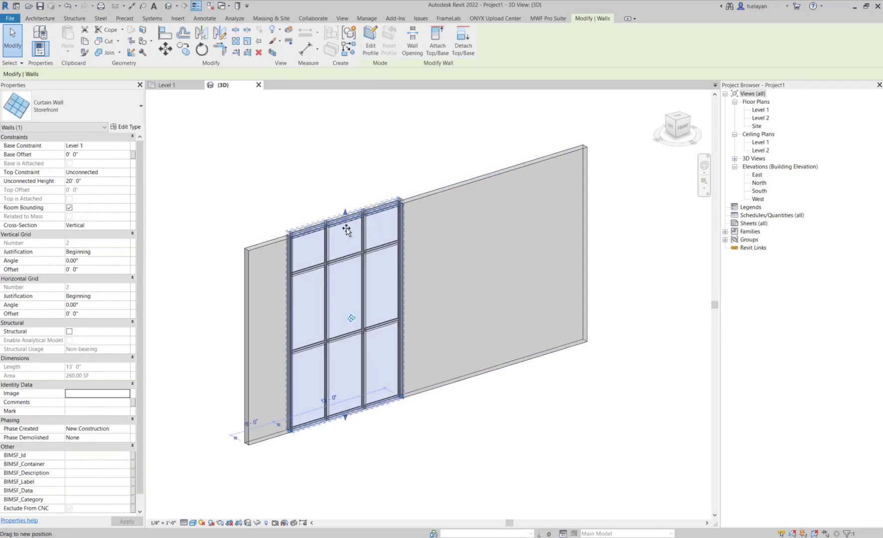
drag(346, 230, 346, 285)
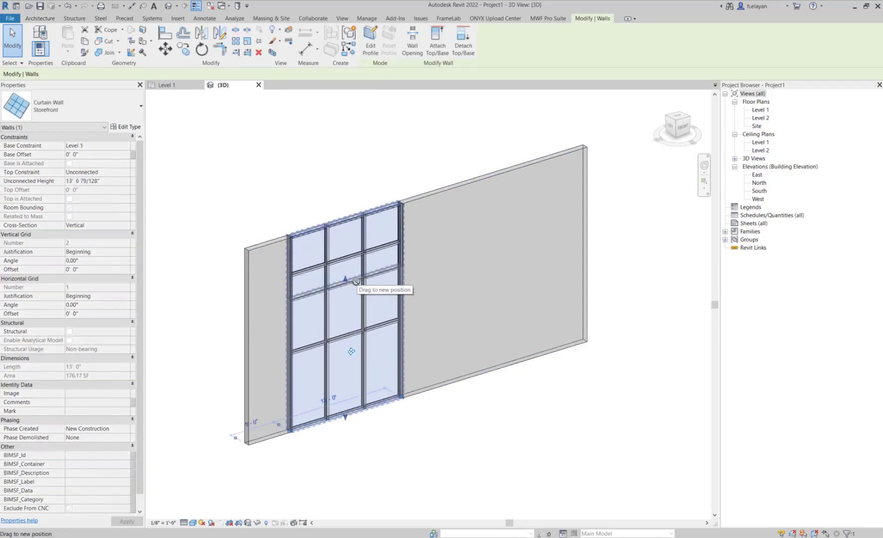
click(441, 436)
click(438, 328)
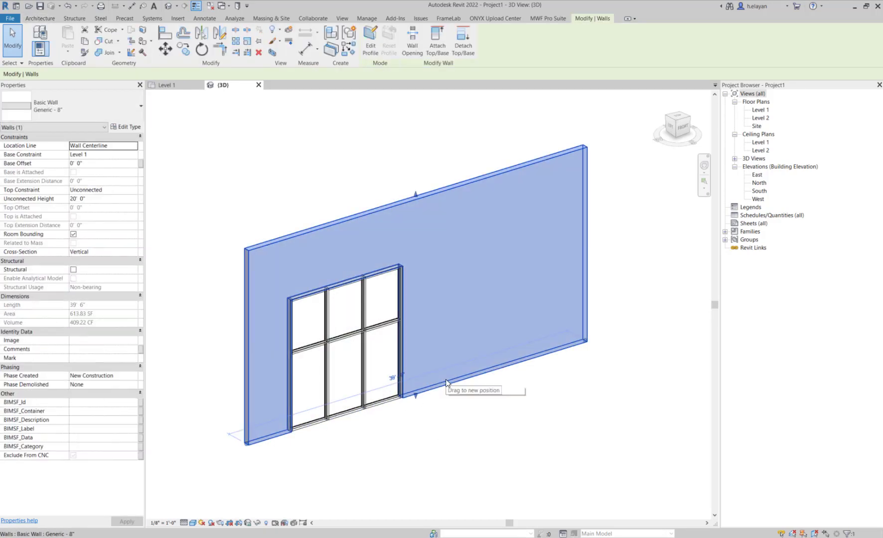
- Create MWF steel framing for the host wall, confirming the settings as Panel2
click(549, 18)
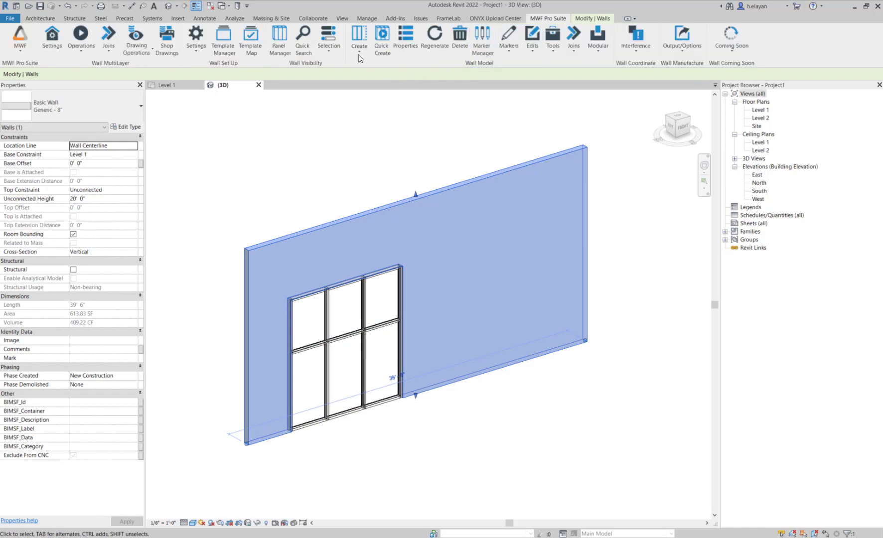
click(356, 68)
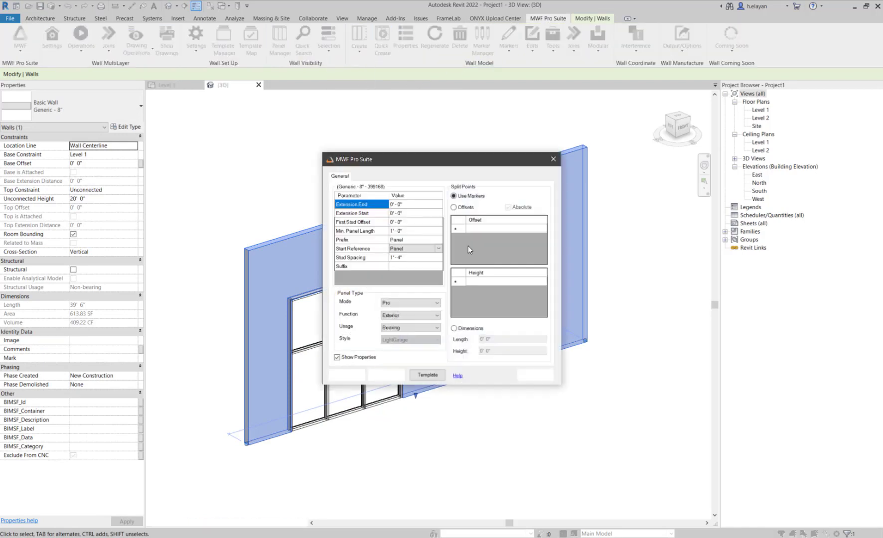
click(427, 375)
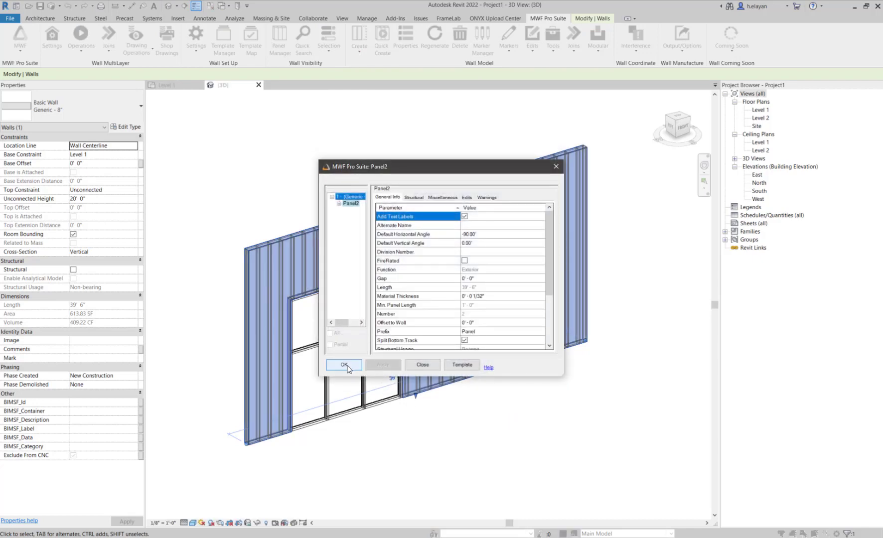
click(344, 364)
- Drag the storefront's bottom edge up to raise its base off the floor
click(347, 419)
drag(348, 420, 345, 363)
click(405, 454)
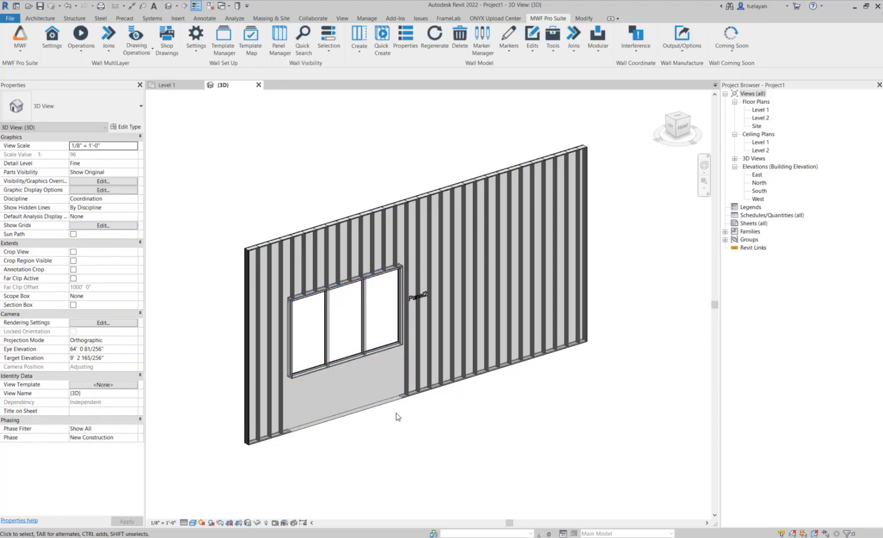
click(404, 350)
click(548, 19)
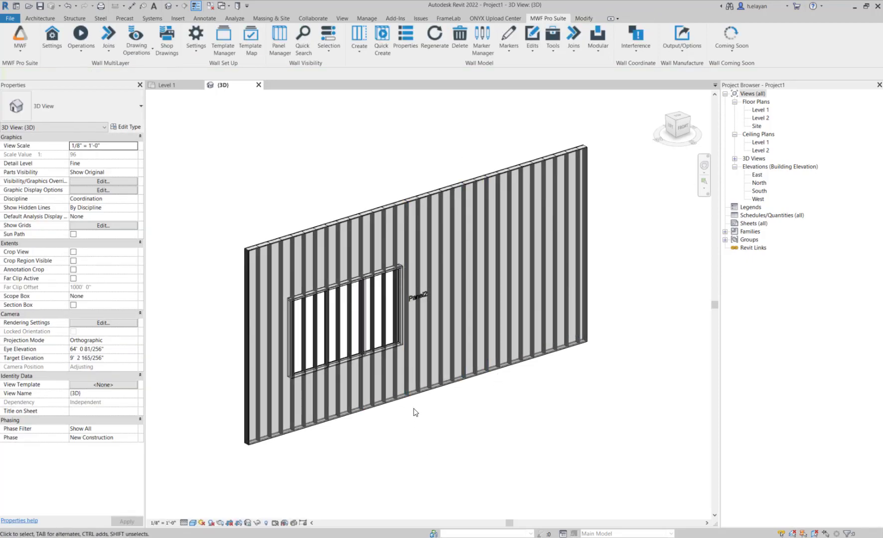
- Stretch the storefront's top up to about 14' 6" and regenerate Panel2's studs around it
click(400, 346)
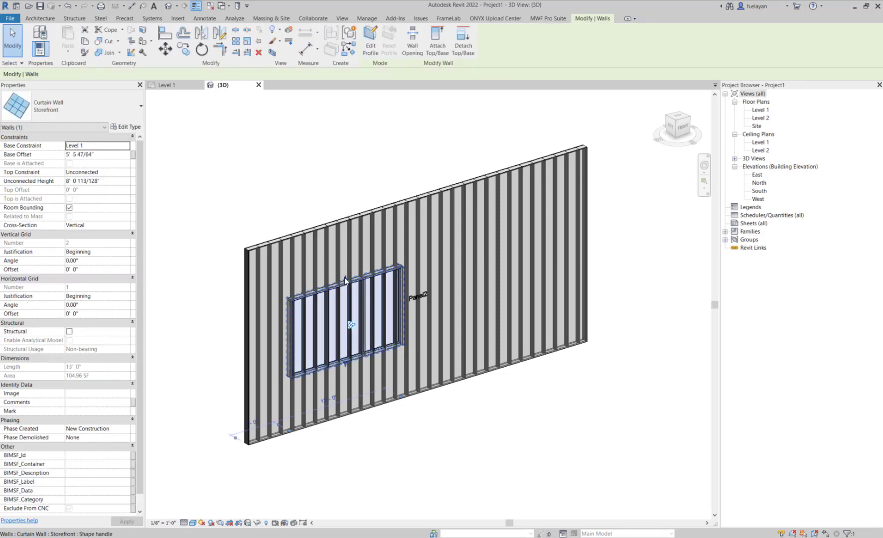
drag(345, 281, 340, 222)
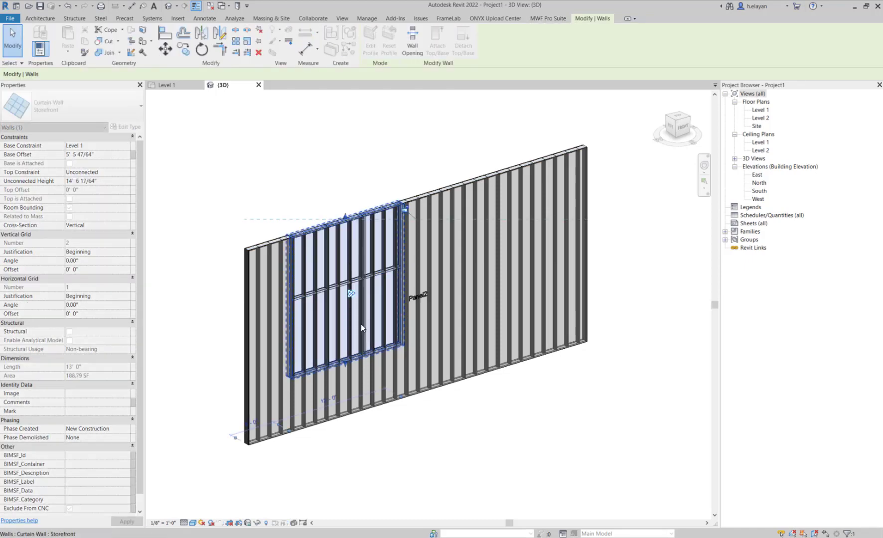
click(462, 336)
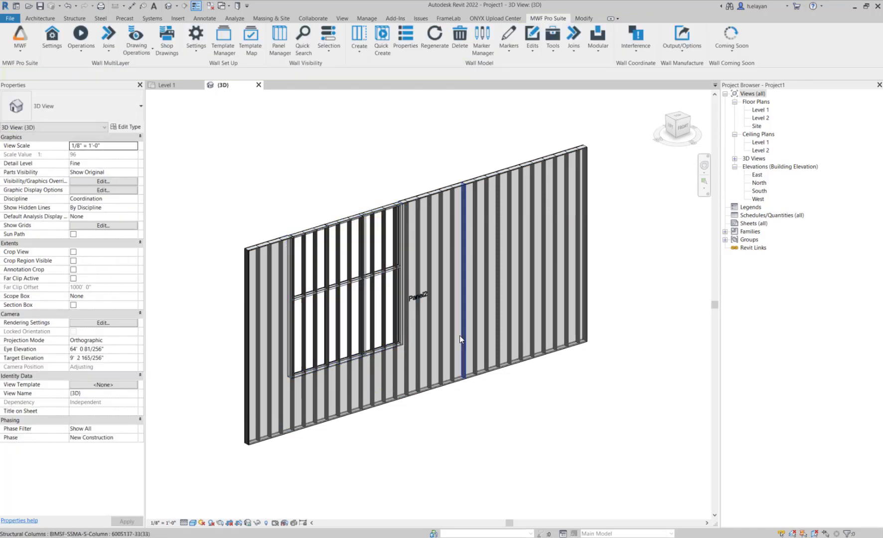
click(548, 19)
click(435, 39)
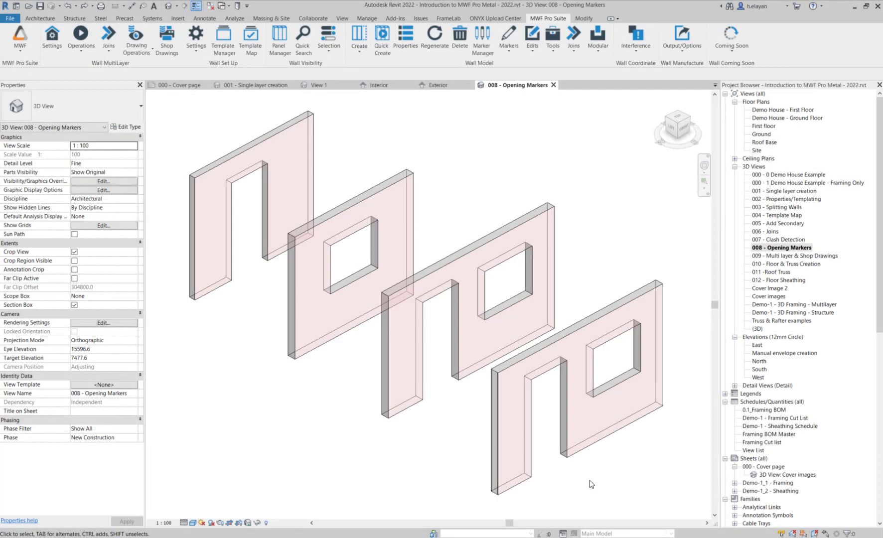
- Crossing-select the first two walls in 008 - Opening Markers and run MWF Create on them
drag(316, 385, 179, 196)
click(547, 19)
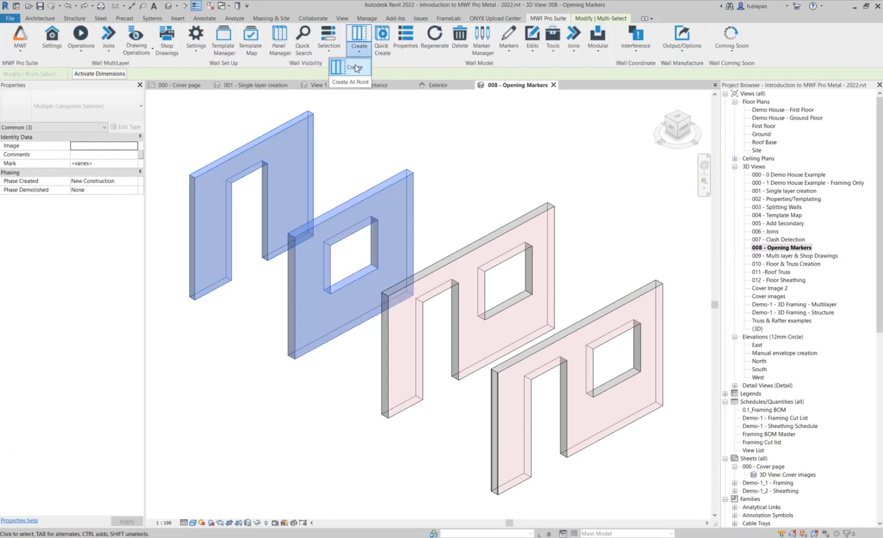
click(355, 67)
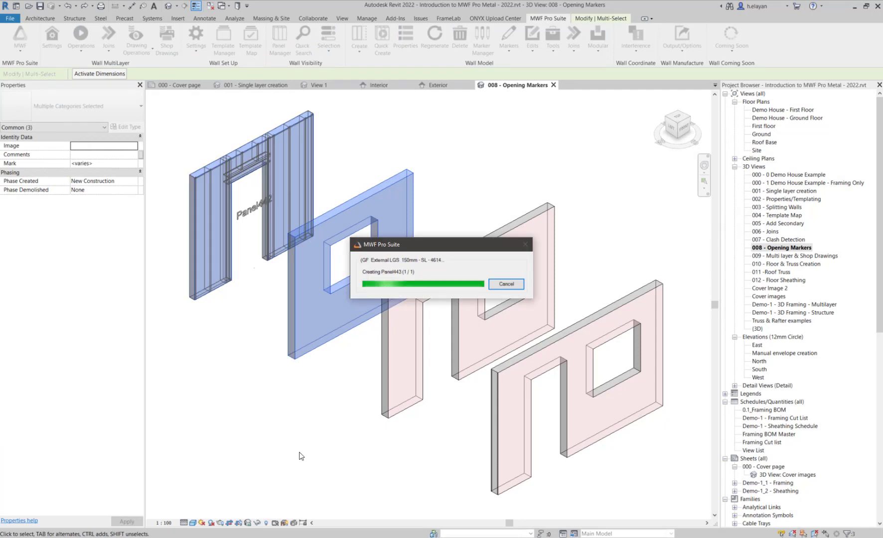